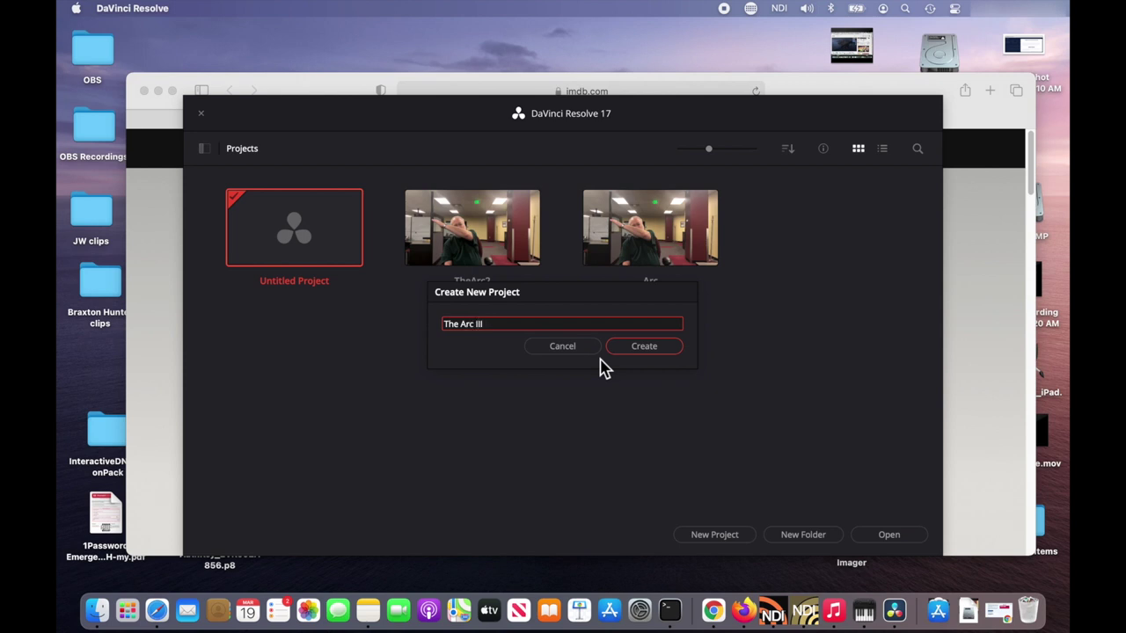
Confirm creation of the new project named The Arc III.
{"action": "key", "text": "Return"}
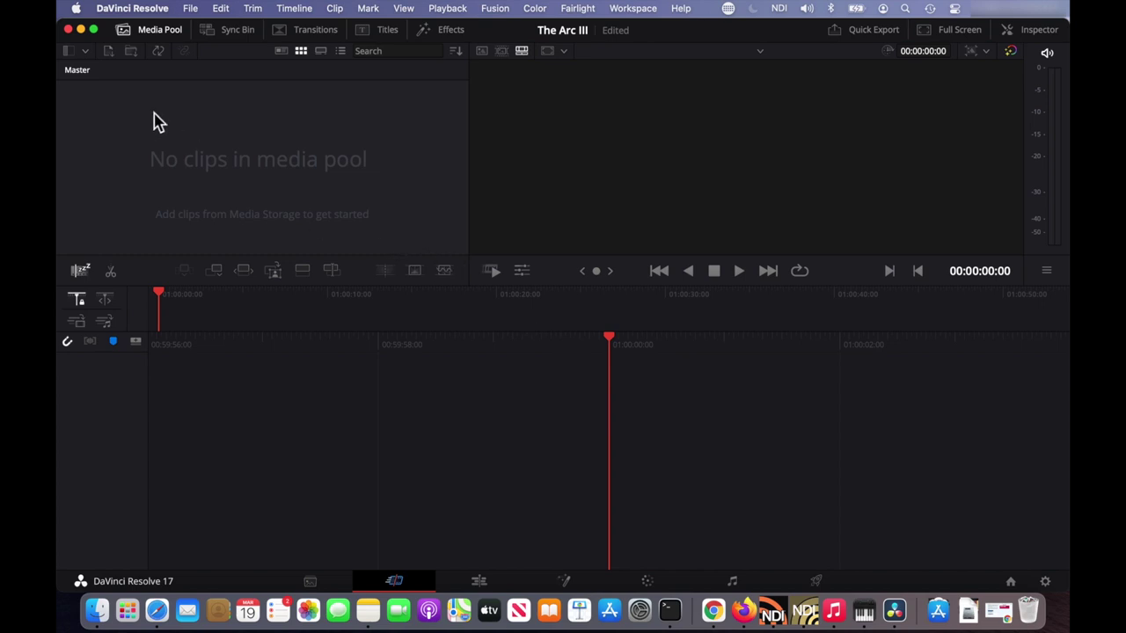
Import TheArc720.mov into the media pool and change the timeline frame rate to match it.
{"action": "right_click", "coordinate": [240, 157]}
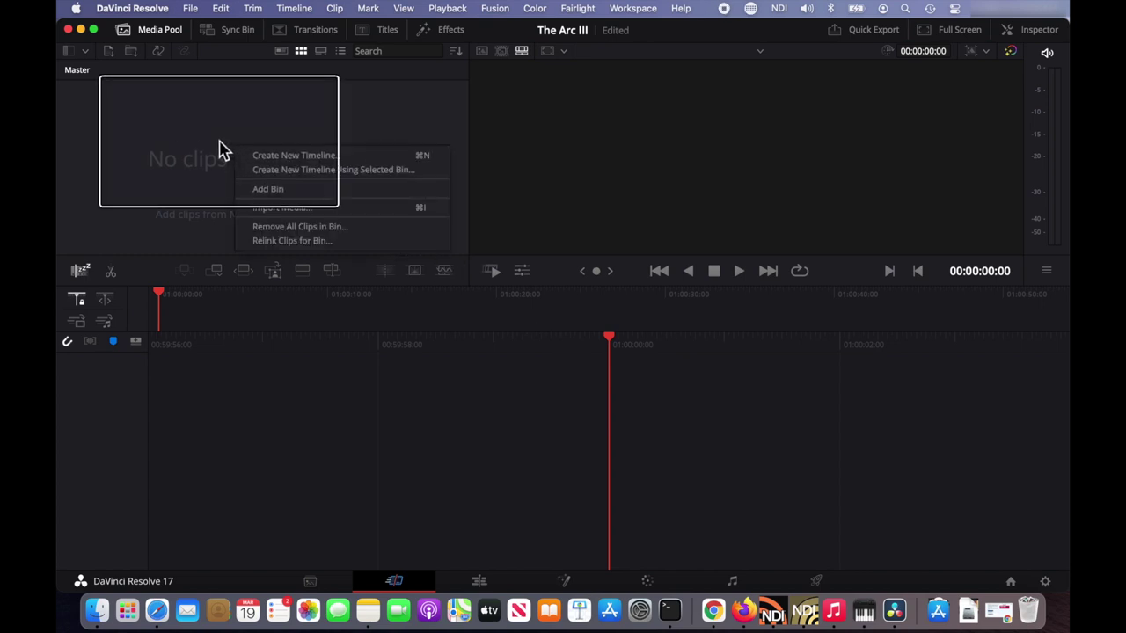
{"action": "left_click", "coordinate": [278, 210]}
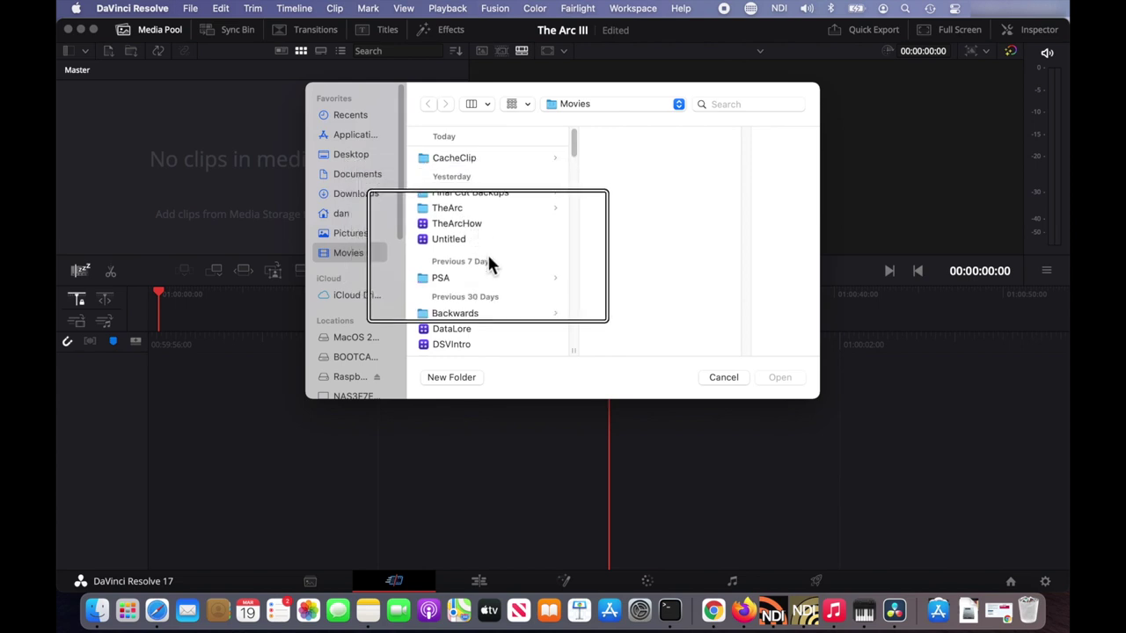
{"action": "scroll", "coordinate": [474, 267], "scroll_direction": "down", "scroll_amount": 5}
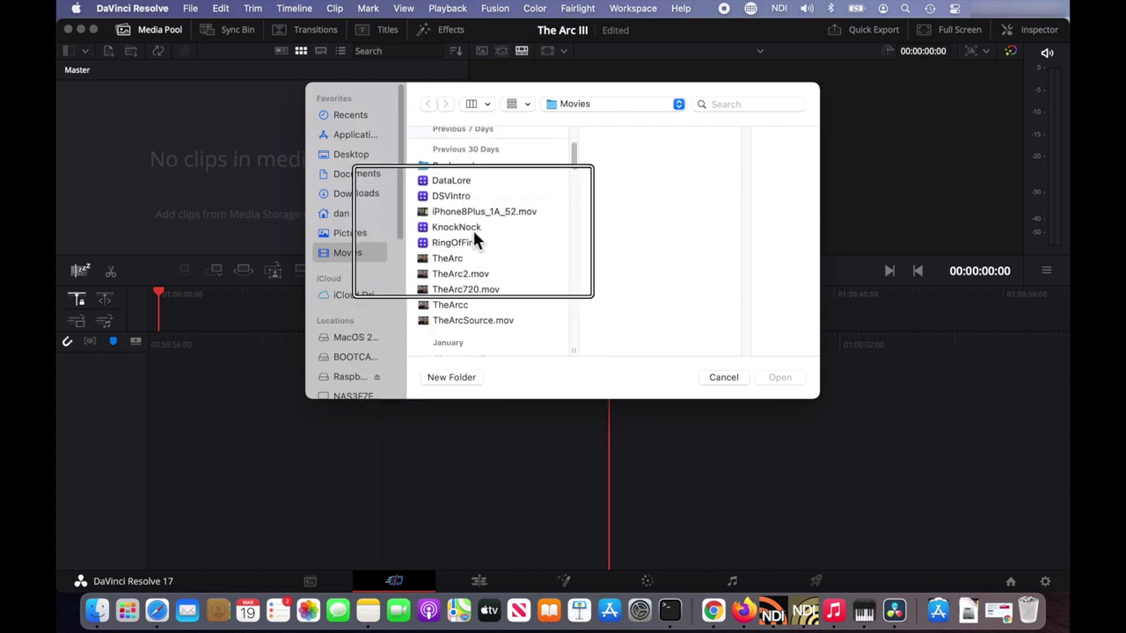
{"action": "left_click", "coordinate": [477, 285]}
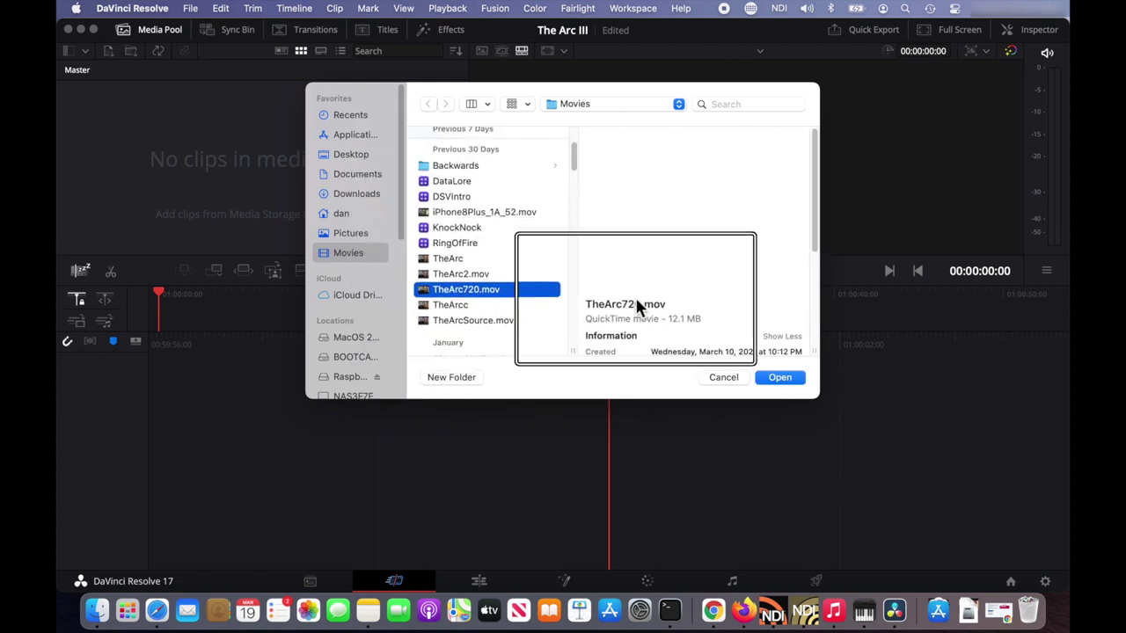
{"action": "left_click", "coordinate": [780, 376]}
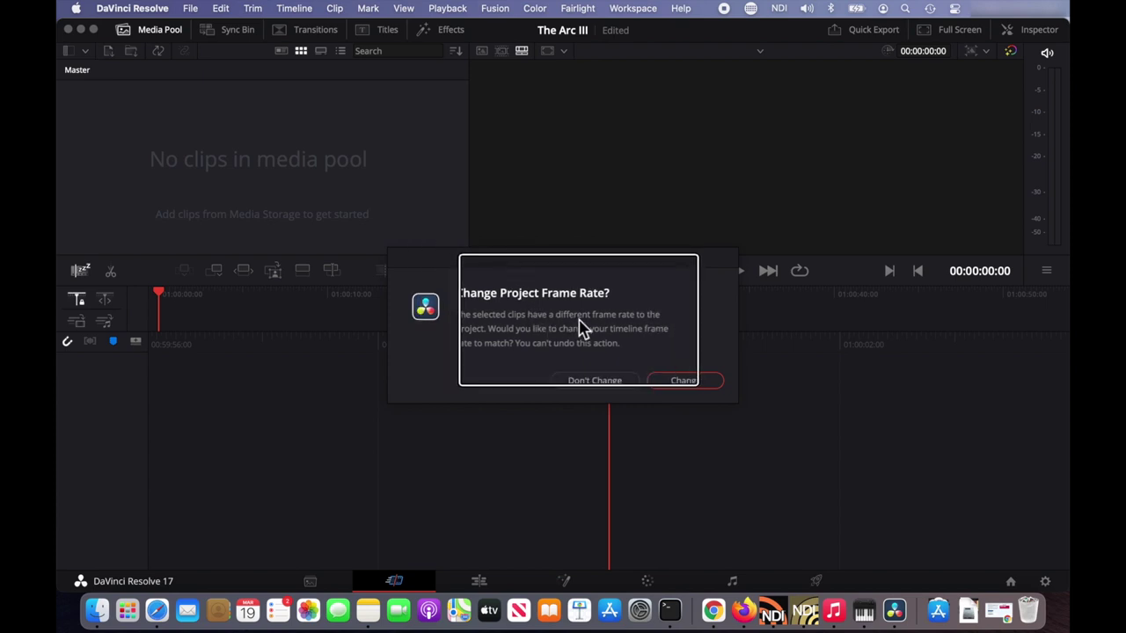
{"action": "left_click", "coordinate": [670, 381]}
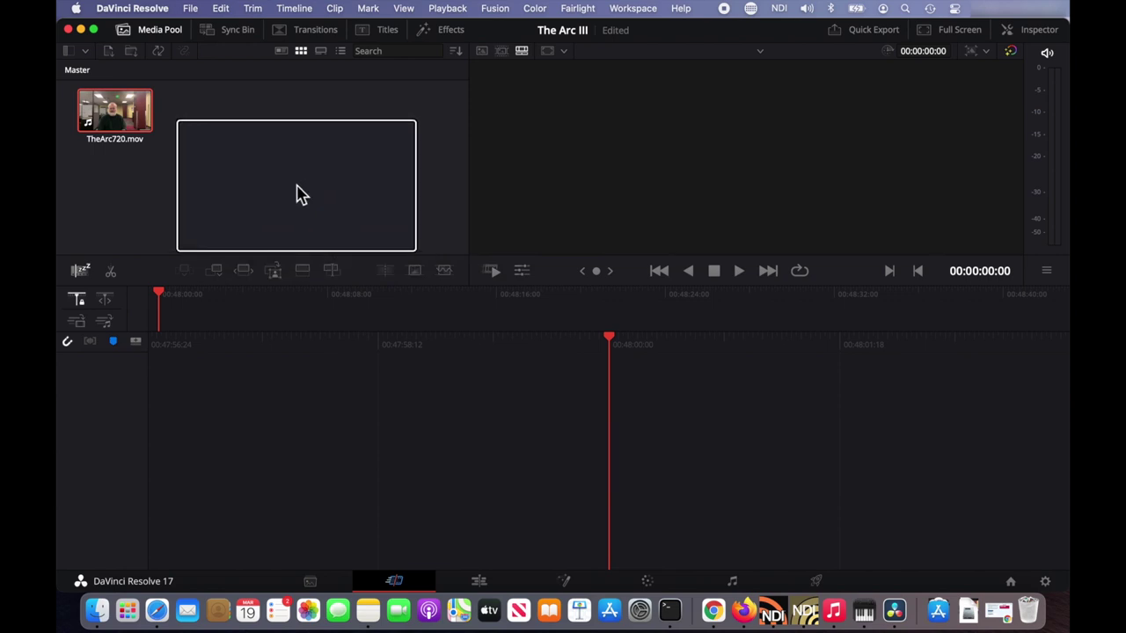
Drag TheArc720.mov onto the Cut page timeline to create Timeline 1.
{"action": "left_click_drag", "start_coordinate": [141, 119], "coordinate": [376, 315]}
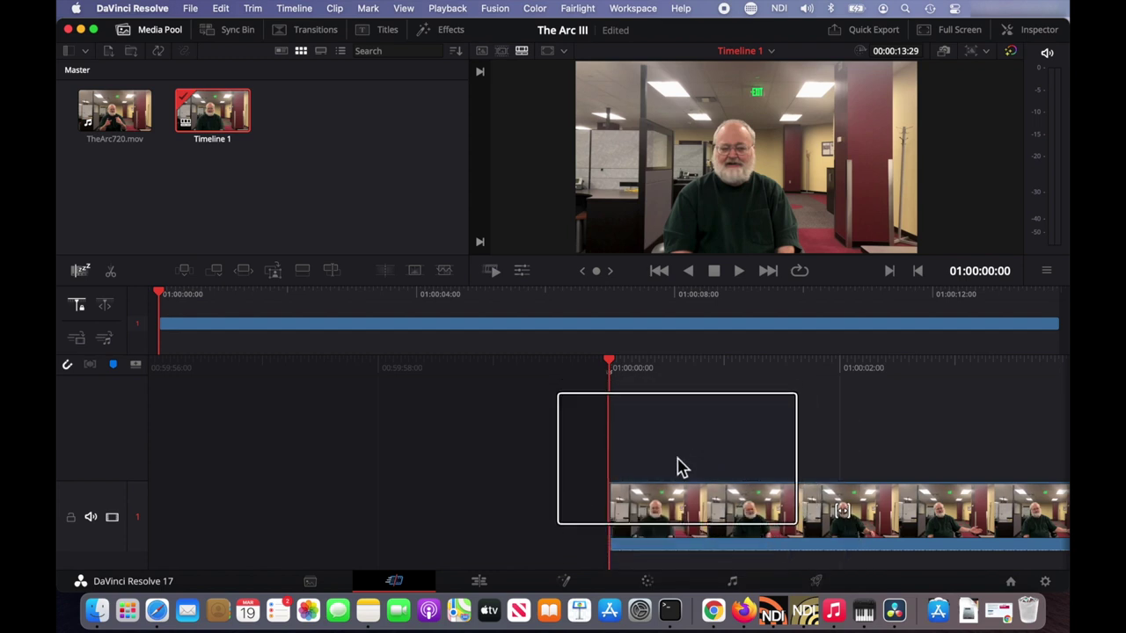
On the Edit page, unlink and delete the clip's audio, then copy the video onto track V2.
{"action": "left_click", "coordinate": [469, 582]}
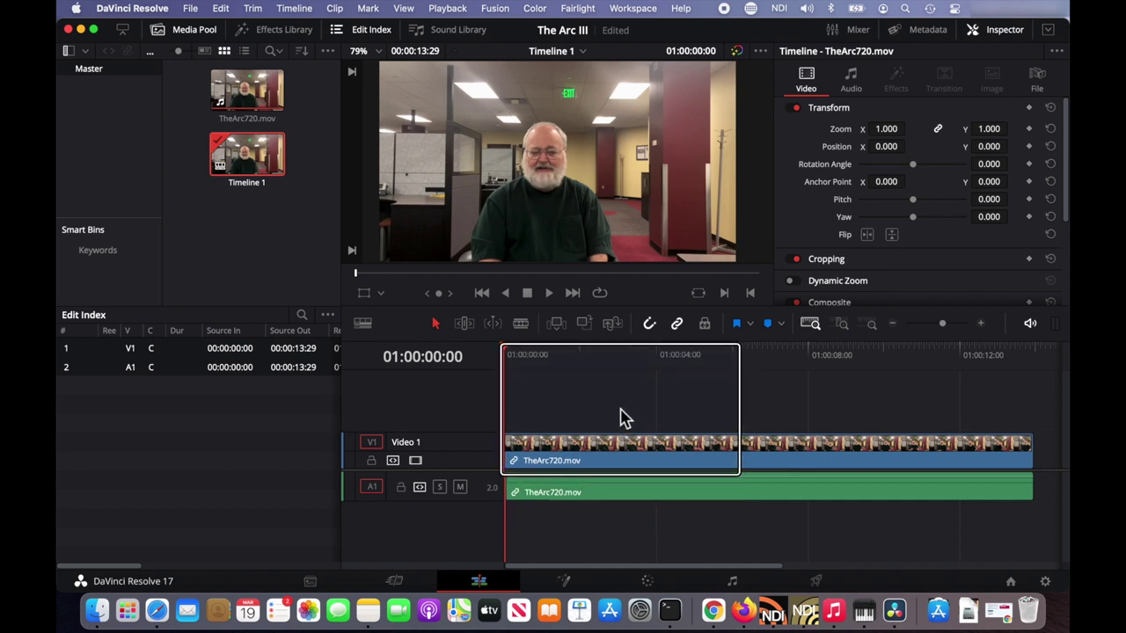
{"action": "right_click", "coordinate": [623, 472]}
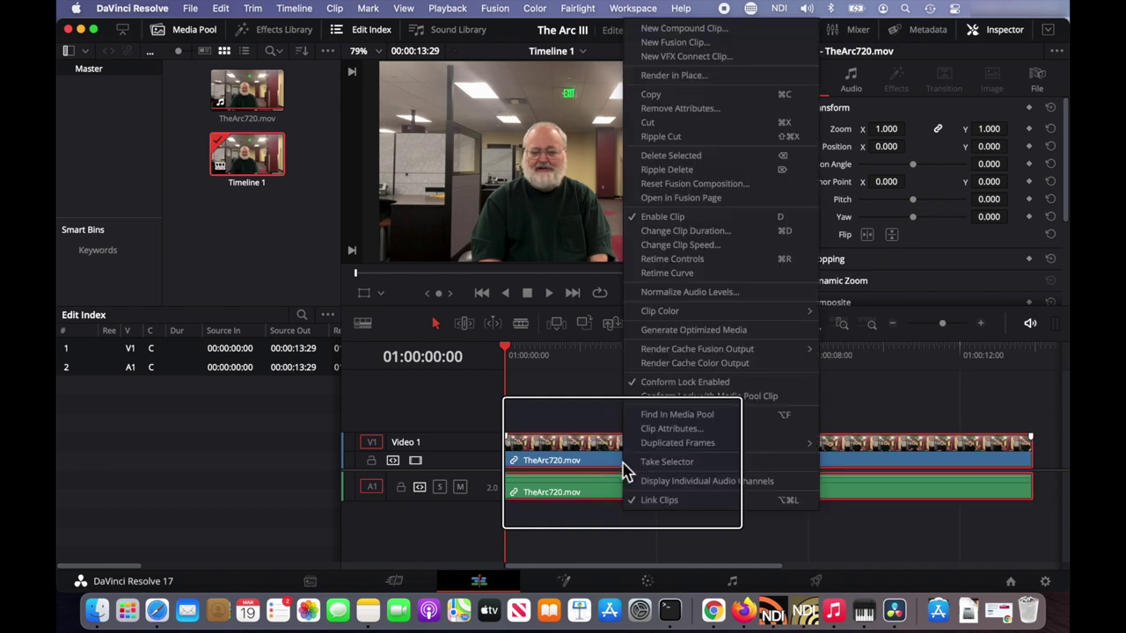
{"action": "left_click", "coordinate": [689, 500]}
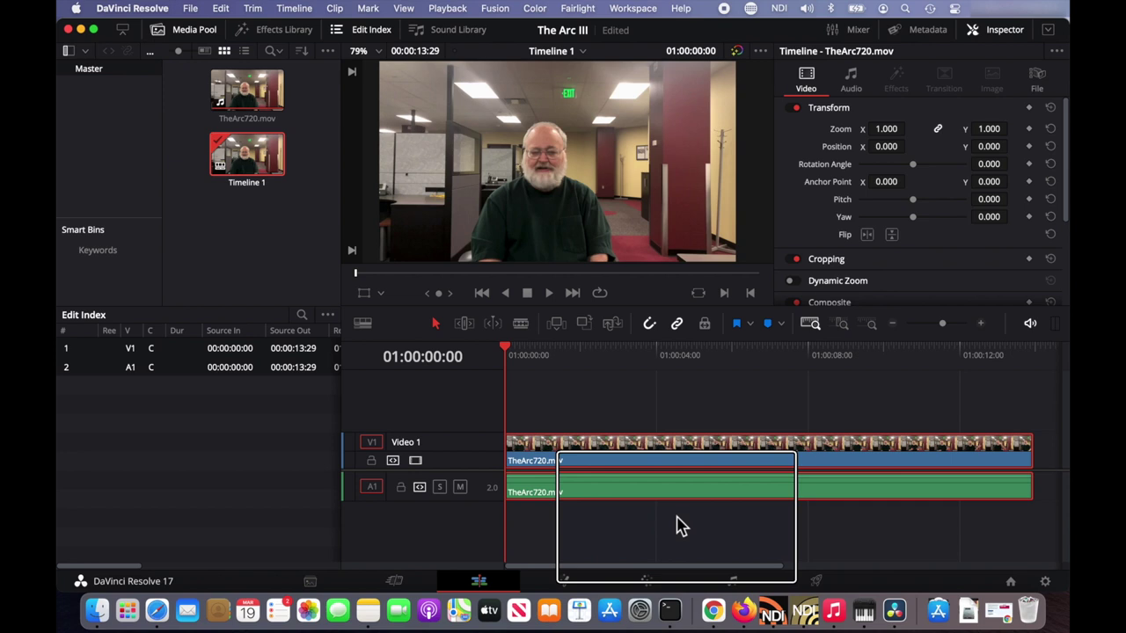
{"action": "left_click", "coordinate": [680, 525]}
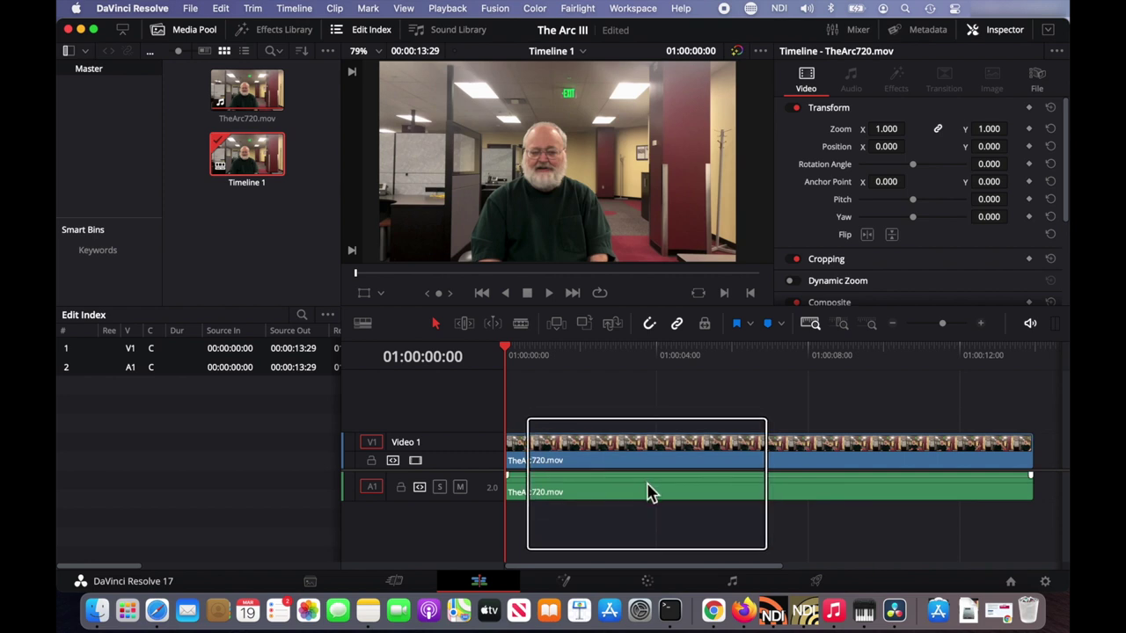
{"action": "left_click", "coordinate": [649, 493]}
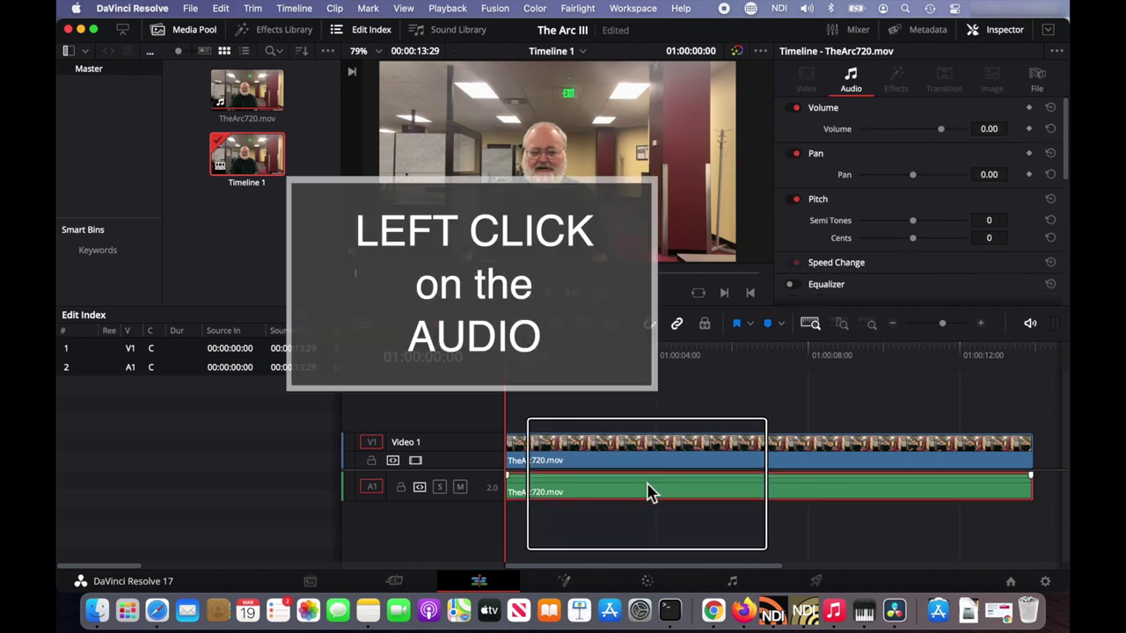
{"action": "key", "text": "Delete"}
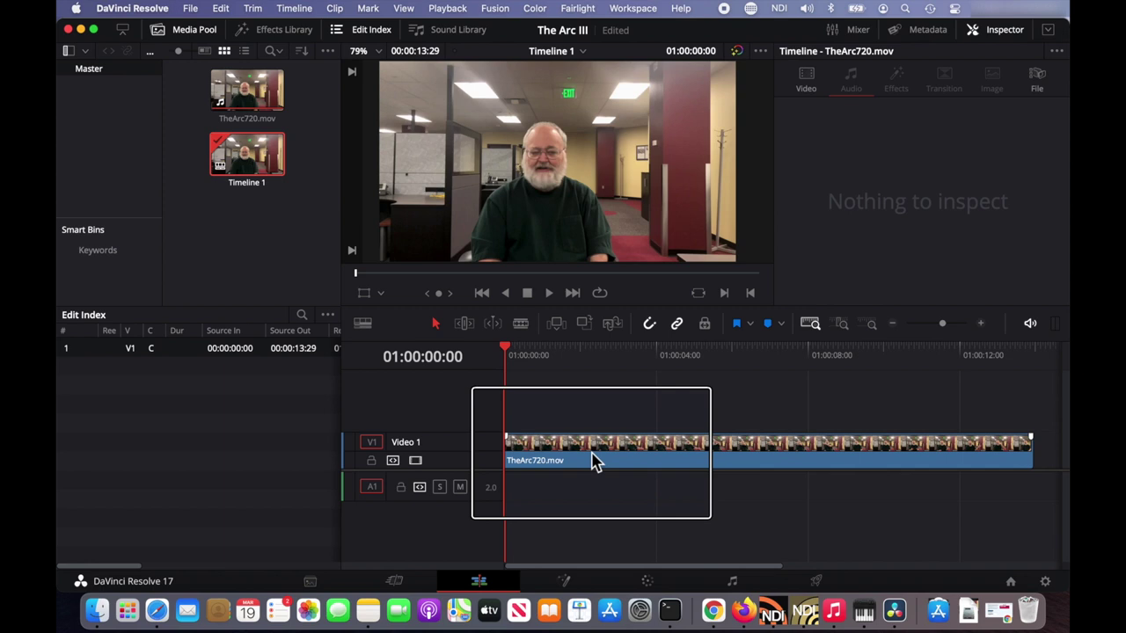
{"action": "left_click_drag", "start_coordinate": [594, 462], "coordinate": [591, 411]}
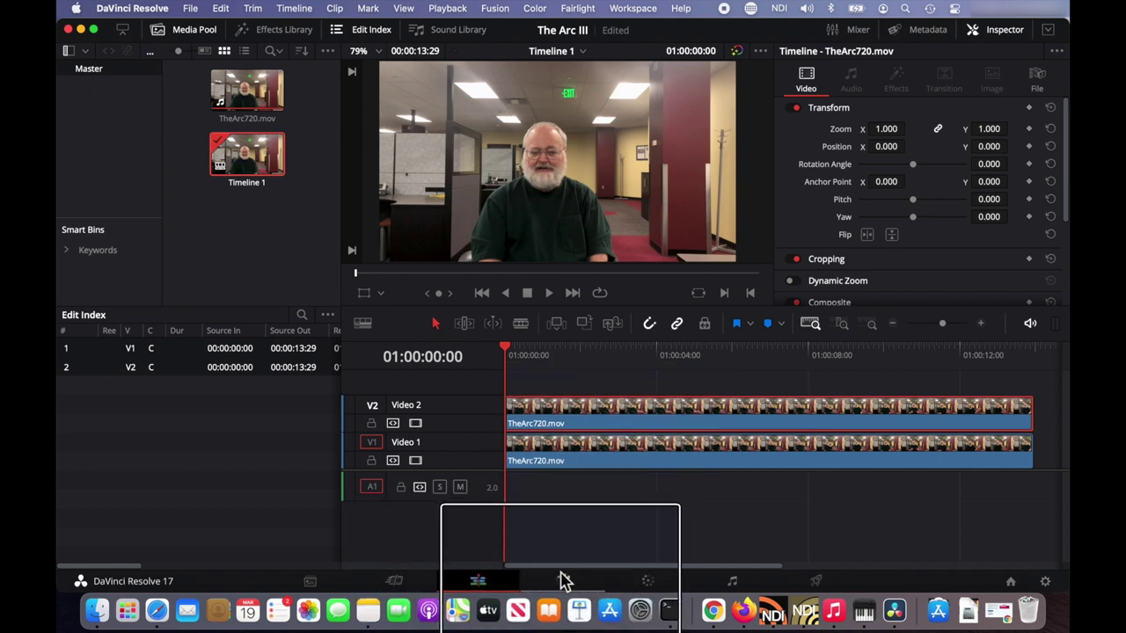
In Fusion, insert a Background1 node above Merge1 over the video and set its Red to 1.0.
{"action": "left_click", "coordinate": [568, 587]}
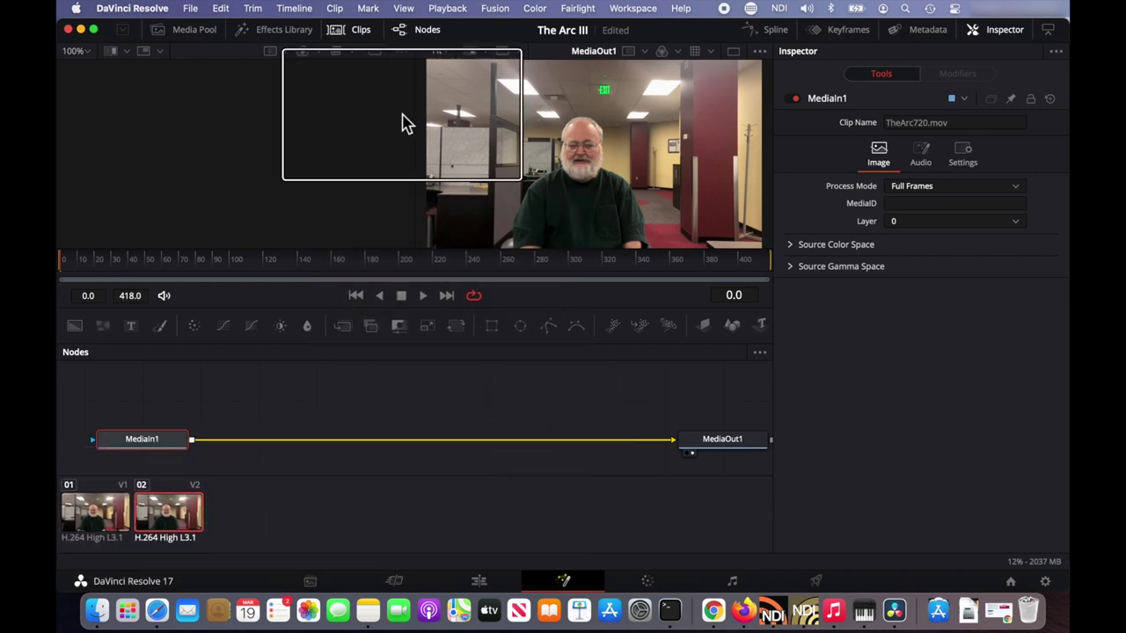
{"action": "left_click", "coordinate": [360, 31]}
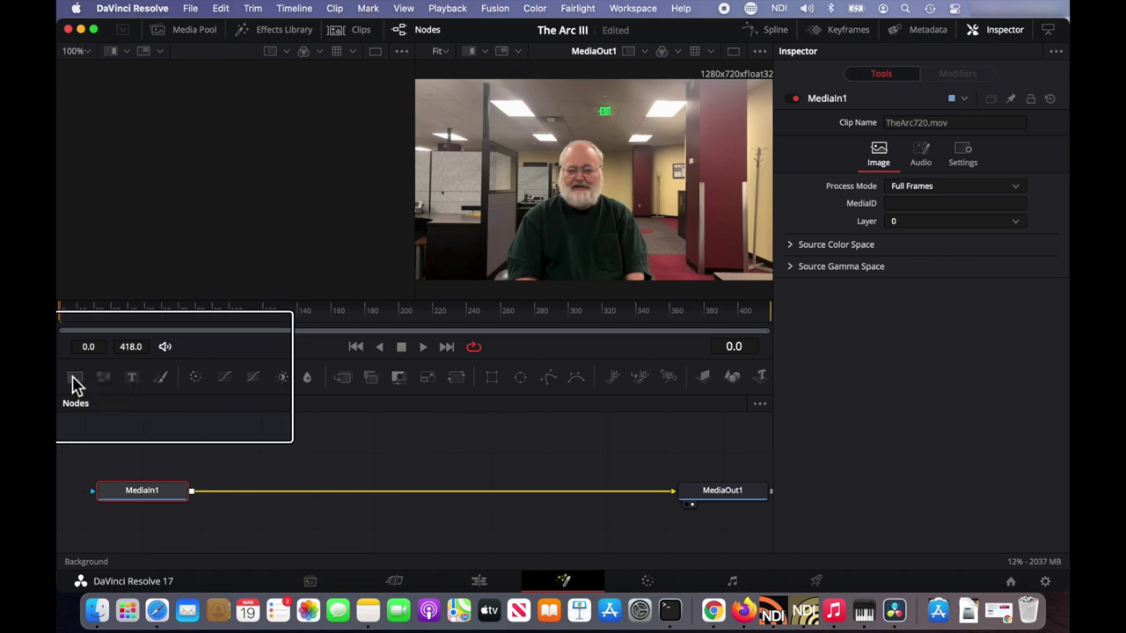
{"action": "left_click_drag", "start_coordinate": [78, 390], "coordinate": [255, 495]}
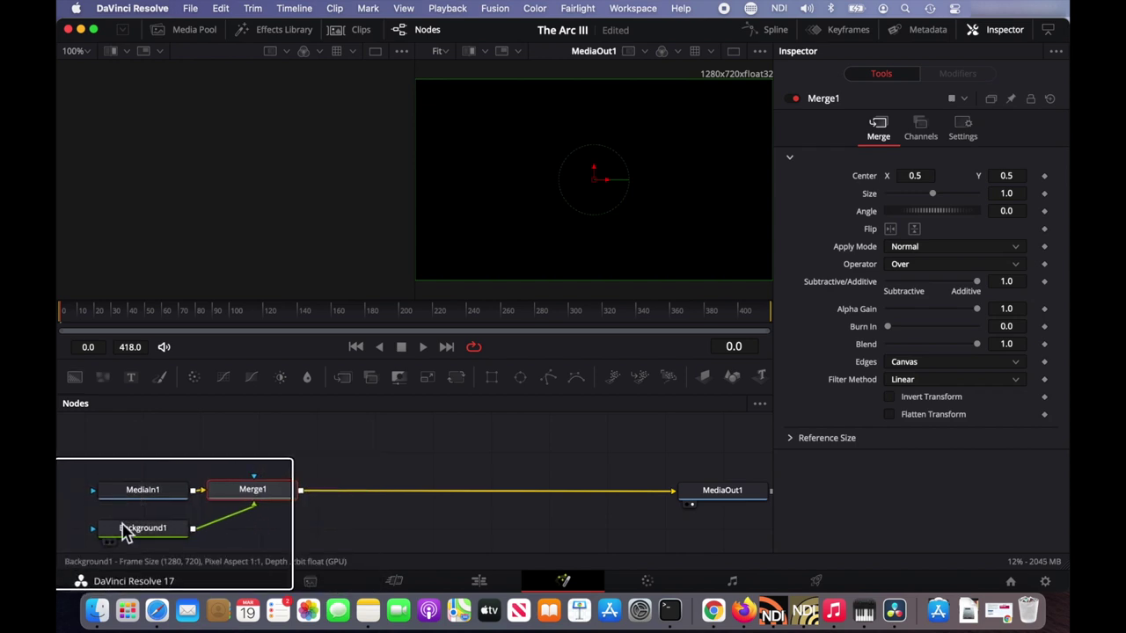
{"action": "left_click_drag", "start_coordinate": [138, 535], "coordinate": [250, 453]}
{"action": "scroll", "coordinate": [342, 477], "scroll_direction": "up", "scroll_amount": 1}
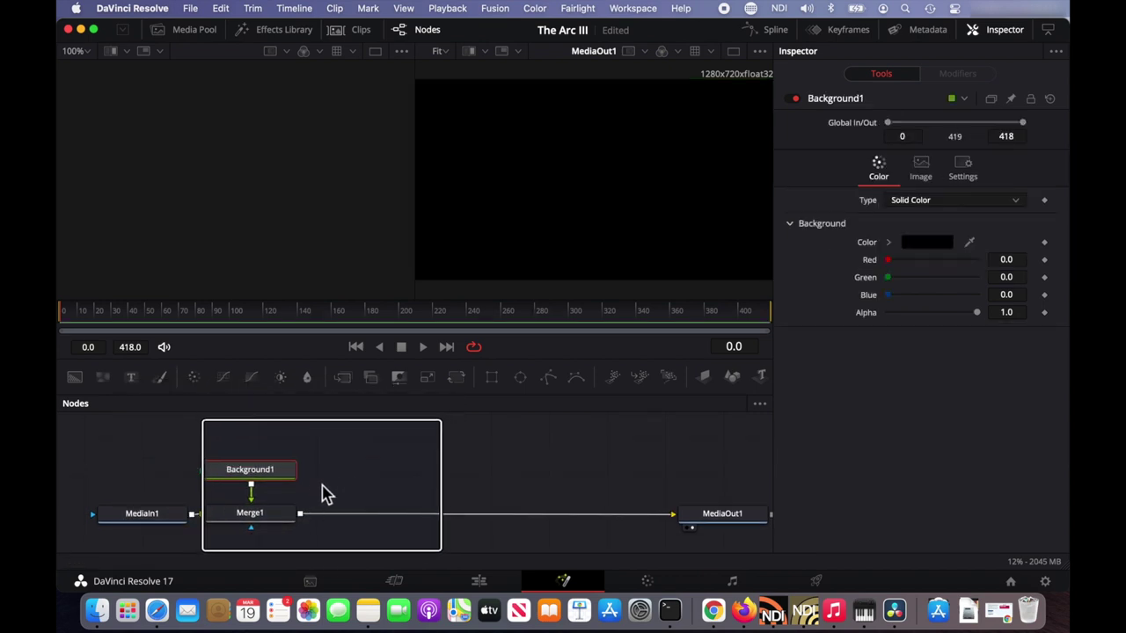
{"action": "left_click_drag", "start_coordinate": [322, 494], "coordinate": [320, 493]}
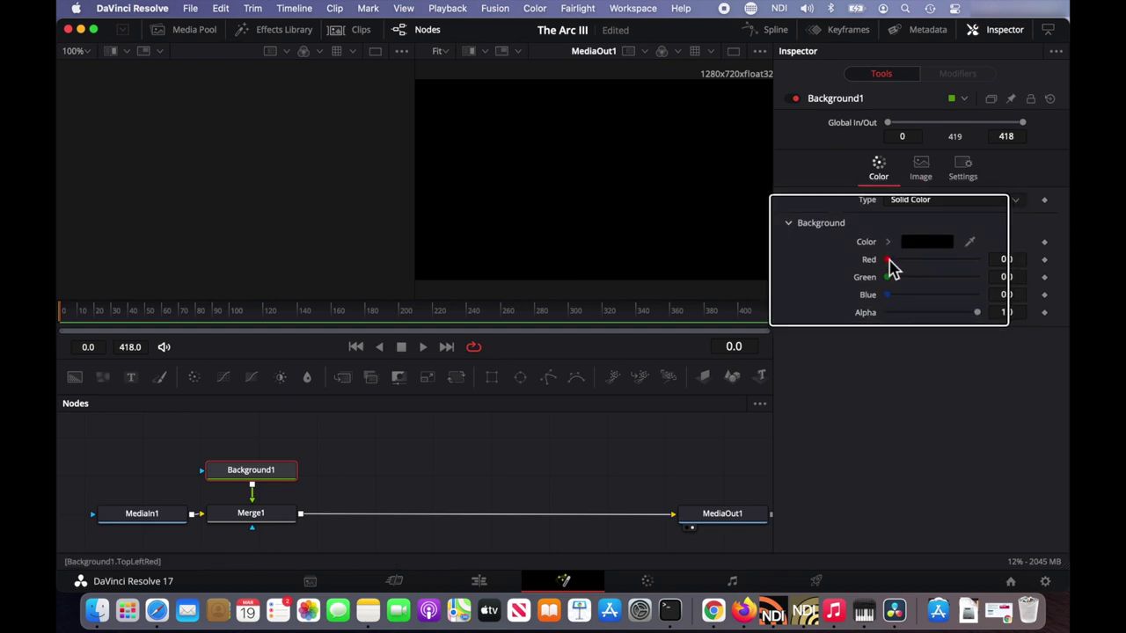
{"action": "left_click_drag", "start_coordinate": [896, 262], "coordinate": [981, 266]}
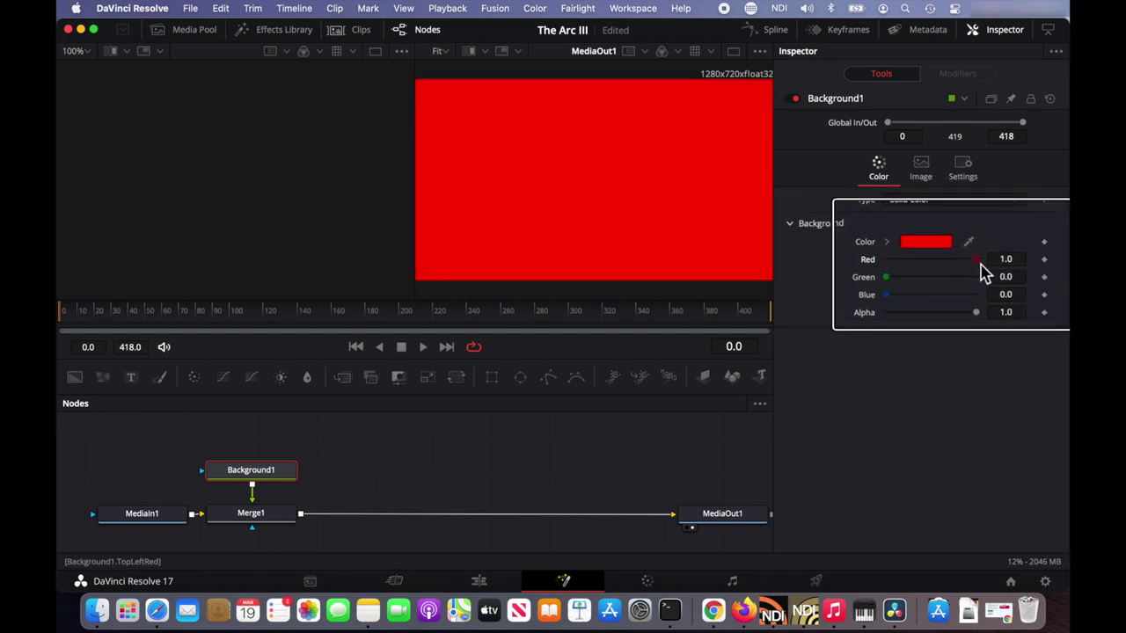
Add a BSpline1 mask node to the selected Background1 node.
{"action": "left_click", "coordinate": [576, 379]}
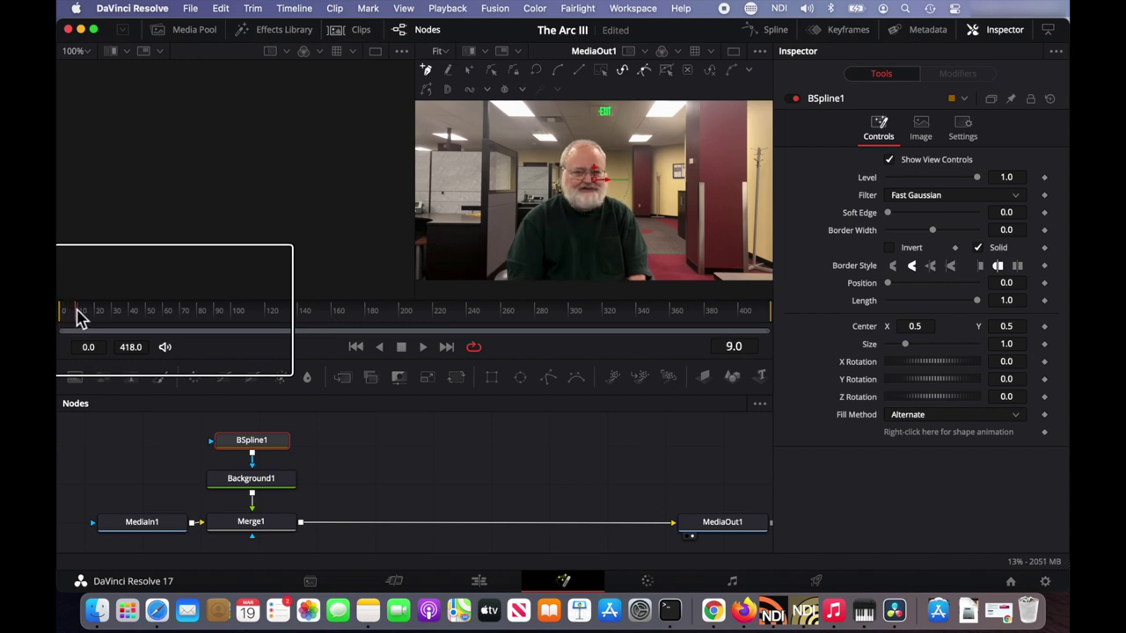
Scrub the clip to frame 134, where the man's arm is fully extended.
{"action": "left_click_drag", "start_coordinate": [77, 317], "coordinate": [287, 323]}
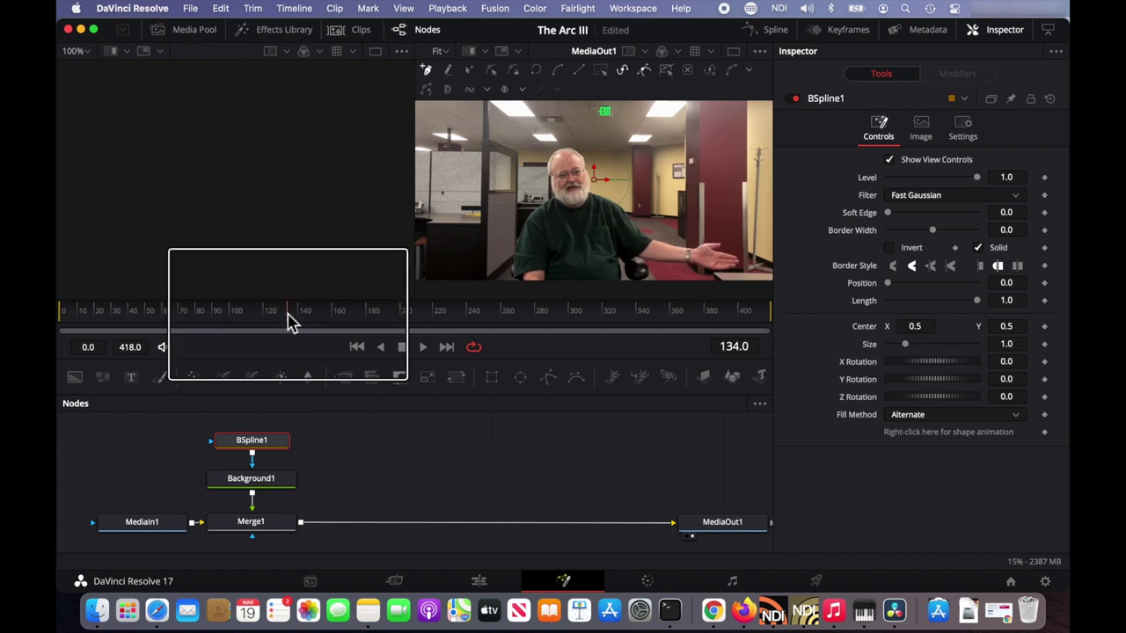
{"action": "left_click_drag", "start_coordinate": [293, 322], "coordinate": [290, 322]}
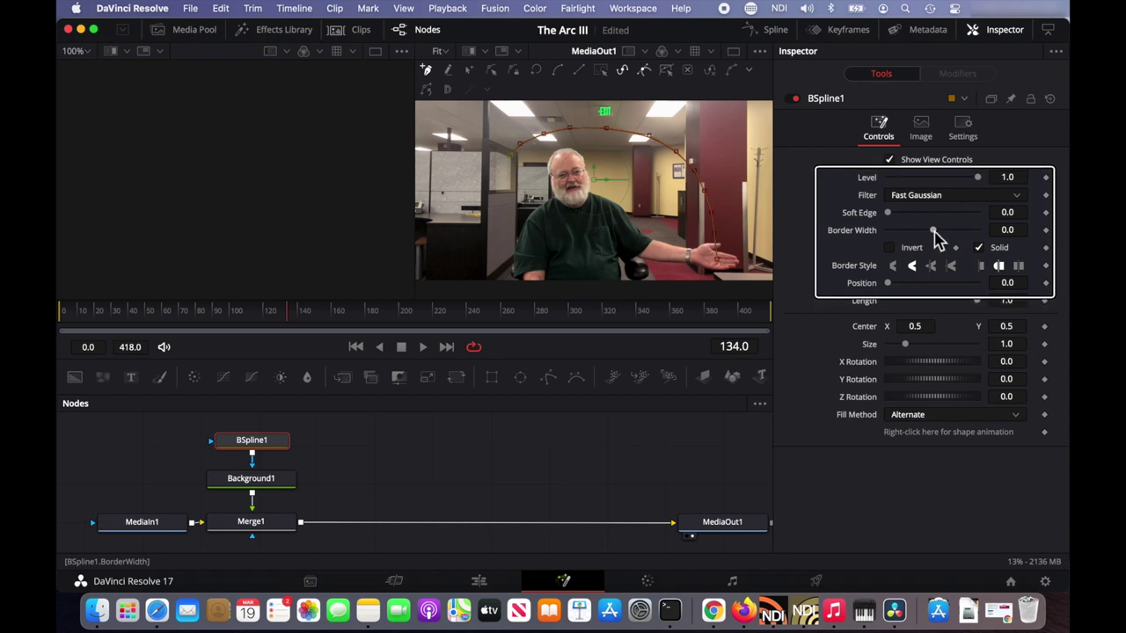
Set BSpline1's Border Width to 0.022 and scrub the ruler to preview the thick arc.
{"action": "left_click_drag", "start_coordinate": [934, 231], "coordinate": [939, 236]}
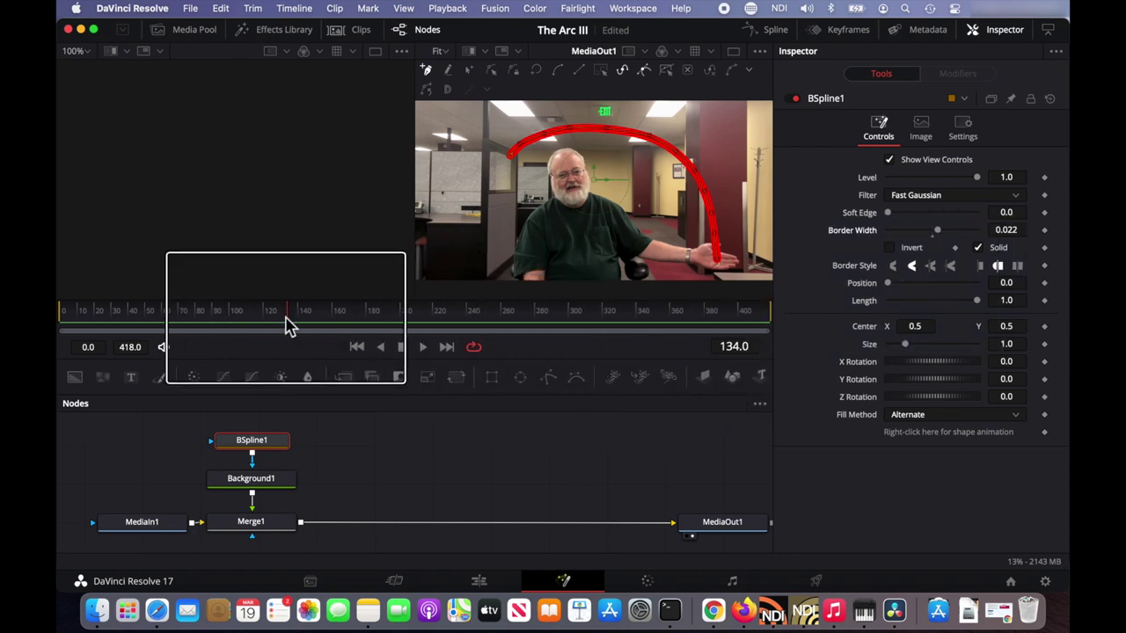
{"action": "left_click_drag", "start_coordinate": [287, 315], "coordinate": [358, 312]}
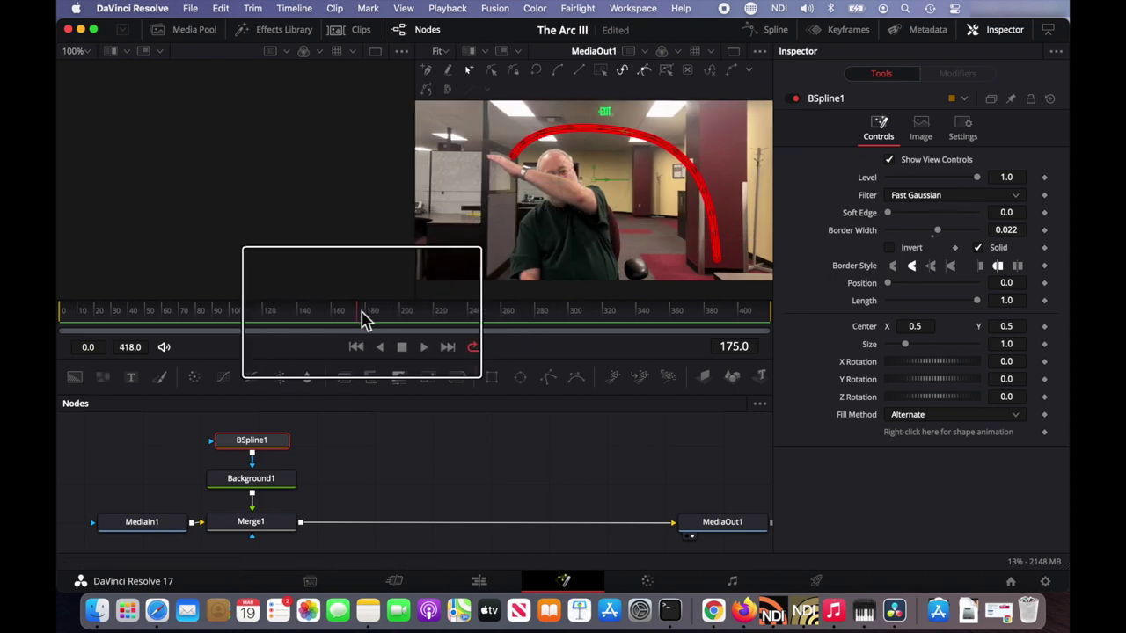
{"action": "left_click_drag", "start_coordinate": [361, 318], "coordinate": [324, 314]}
{"action": "left_click_drag", "start_coordinate": [548, 171], "coordinate": [288, 314]}
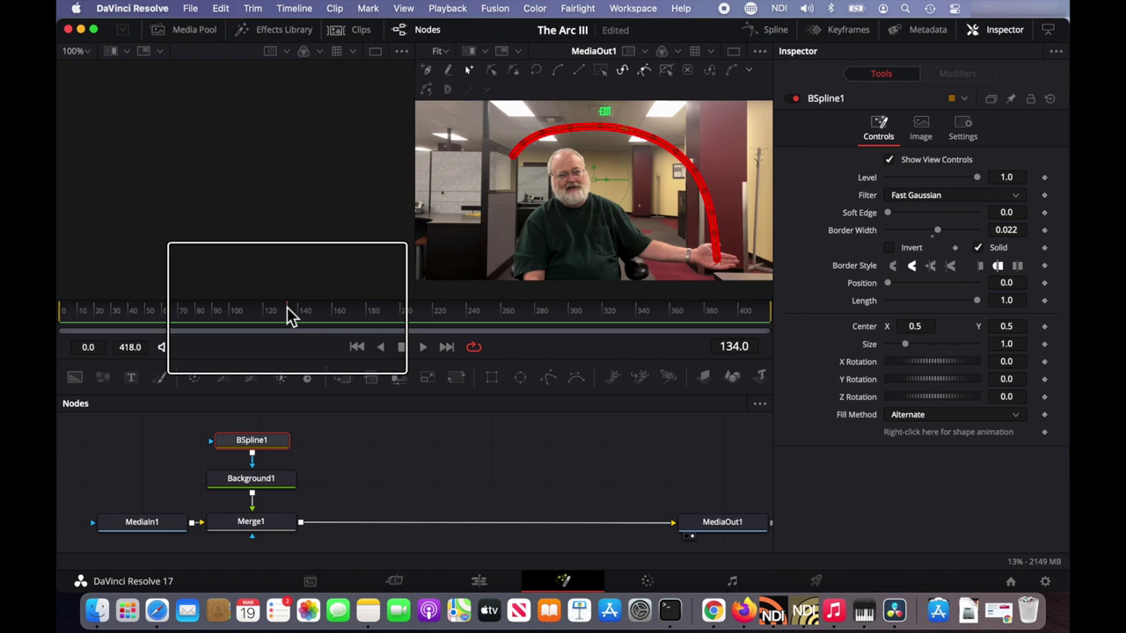
{"action": "mouse_move", "coordinate": [288, 315]}
{"action": "left_mouse_down"}
{"action": "mouse_move", "coordinate": [274, 318]}
{"action": "mouse_move", "coordinate": [355, 314]}
{"action": "mouse_move", "coordinate": [293, 319]}
{"action": "left_mouse_up"}
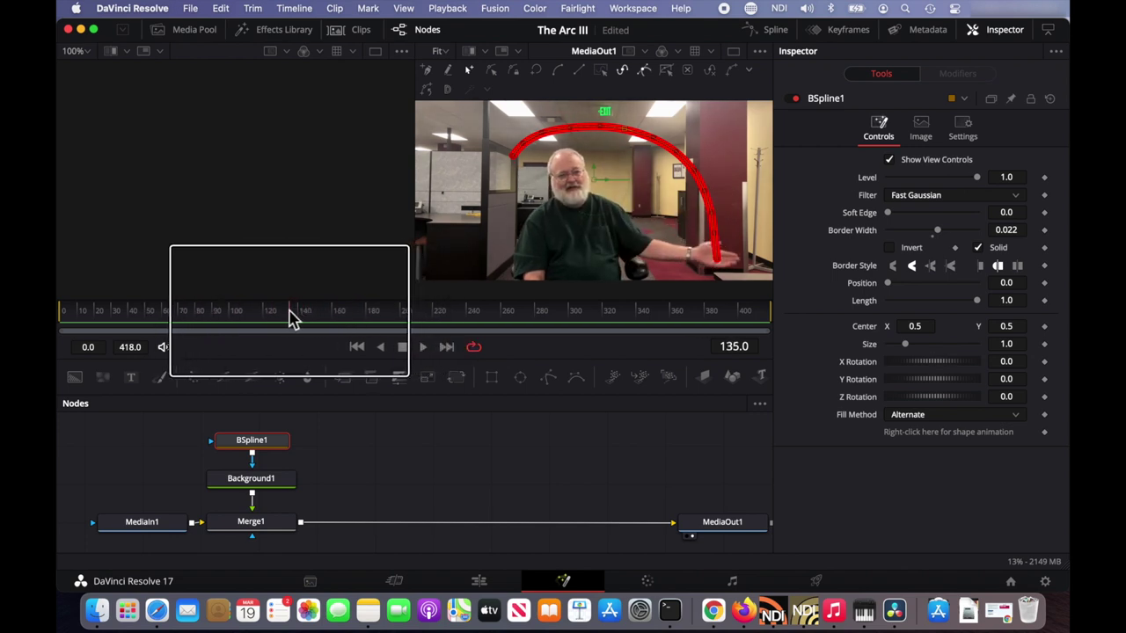
On the Color page, cycle through the palettes from Camera Raw to Motion Effects, ending on Window.
{"action": "left_click", "coordinate": [632, 585]}
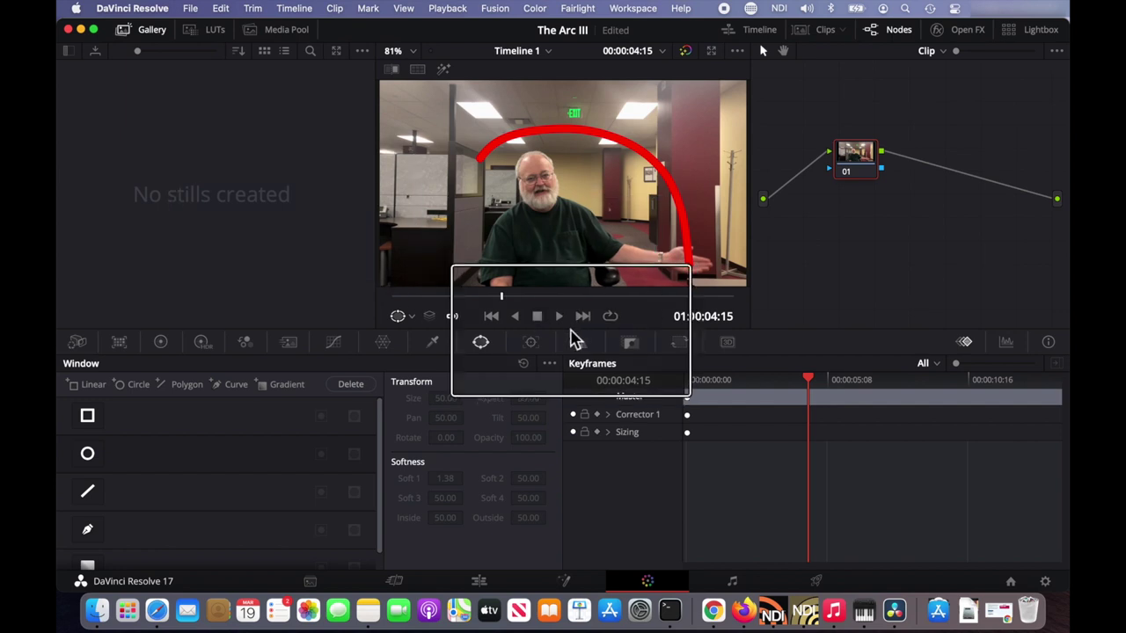
{"action": "left_click", "coordinate": [78, 342]}
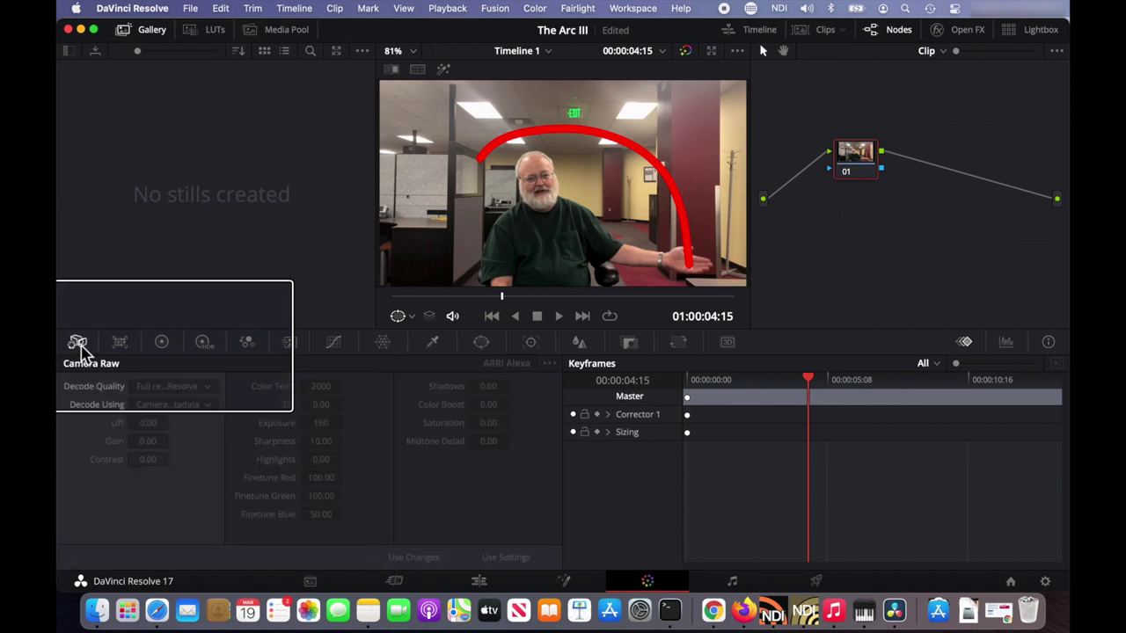
{"action": "left_click", "coordinate": [120, 345]}
{"action": "left_click", "coordinate": [161, 345]}
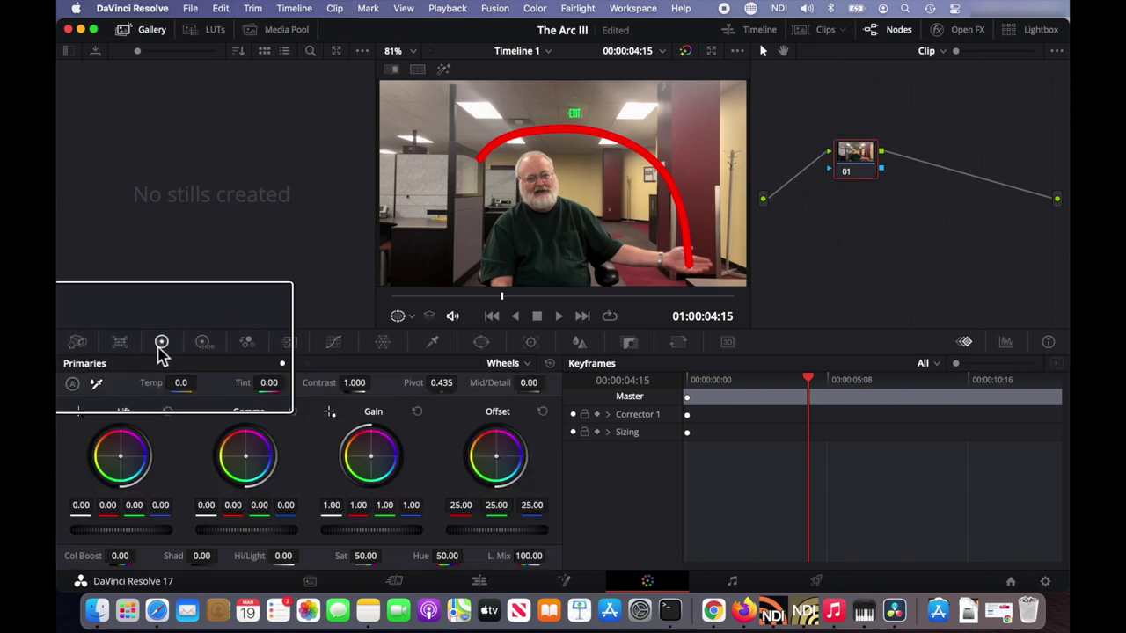
{"action": "left_click", "coordinate": [201, 345]}
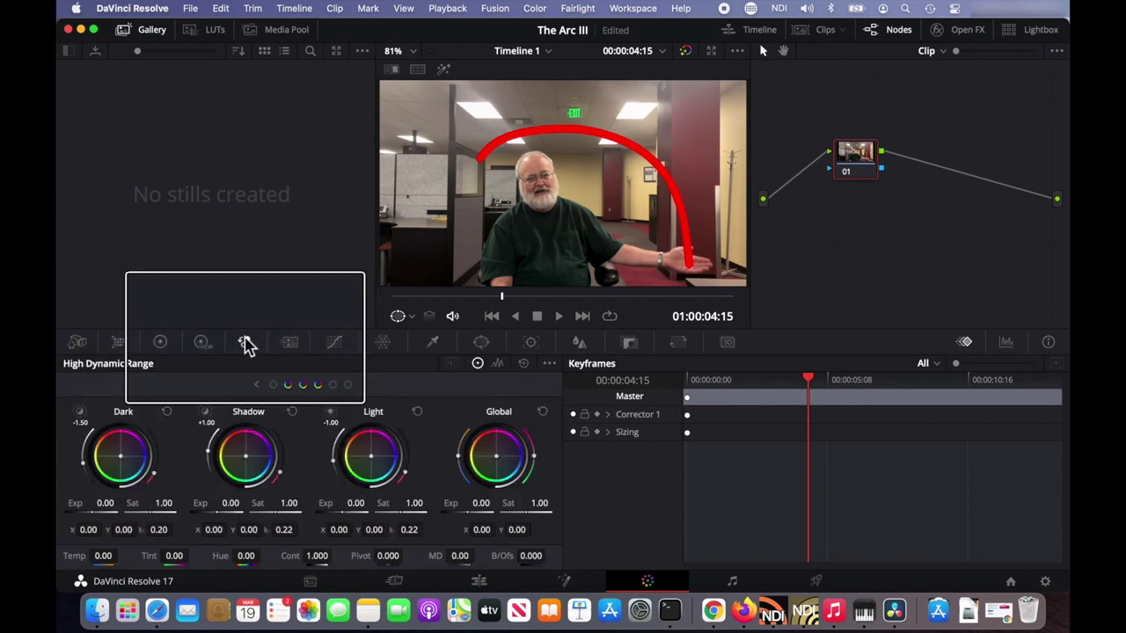
{"action": "left_click", "coordinate": [248, 345]}
{"action": "left_click", "coordinate": [289, 345]}
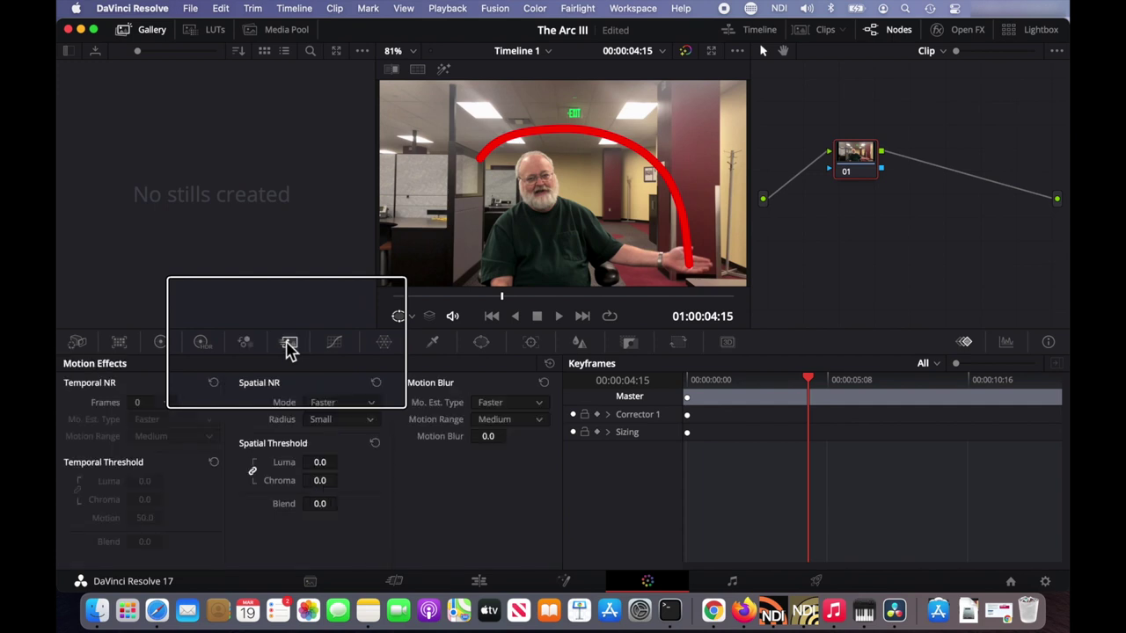
{"action": "left_click", "coordinate": [483, 345]}
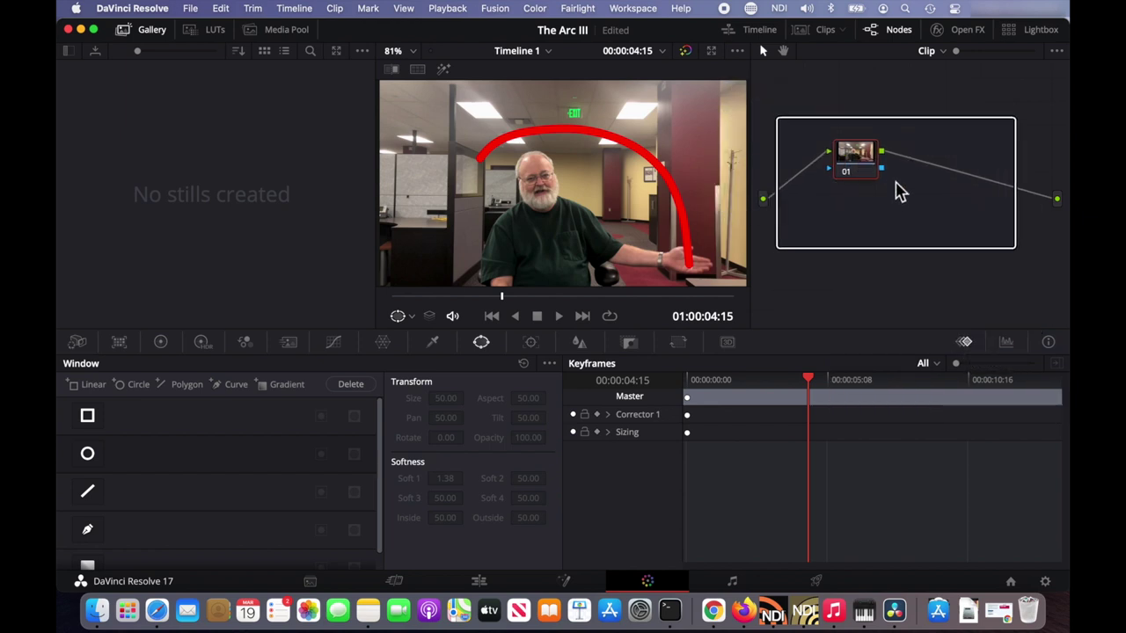
Toggle the node graph off and back on, then hide the stills gallery.
{"action": "left_click", "coordinate": [897, 34]}
{"action": "left_click", "coordinate": [895, 33]}
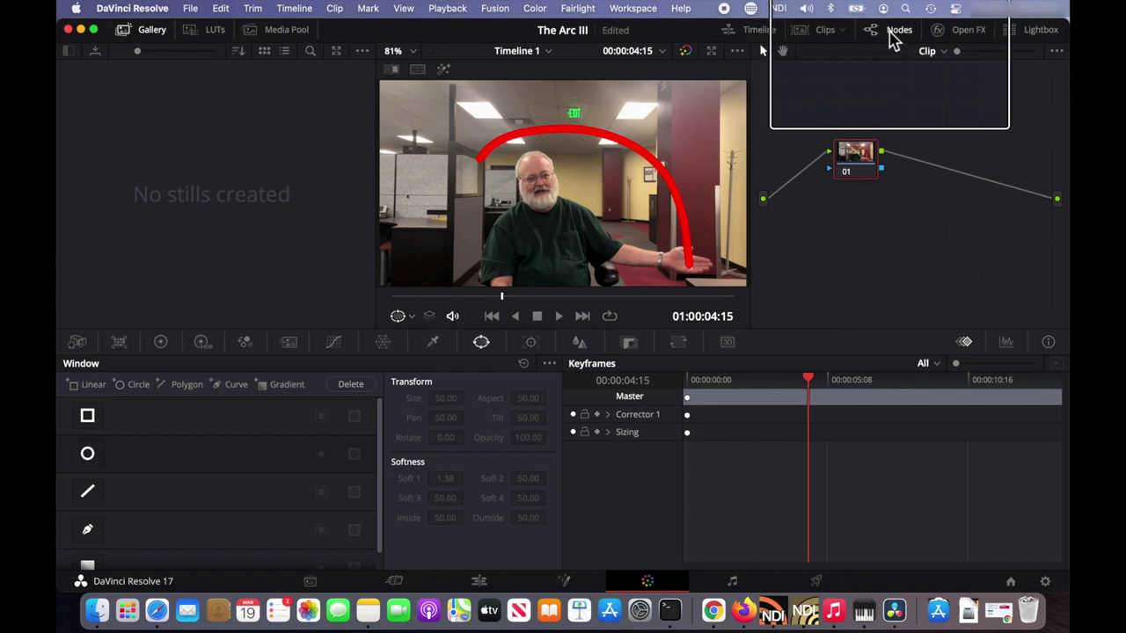
{"action": "left_click", "coordinate": [134, 34]}
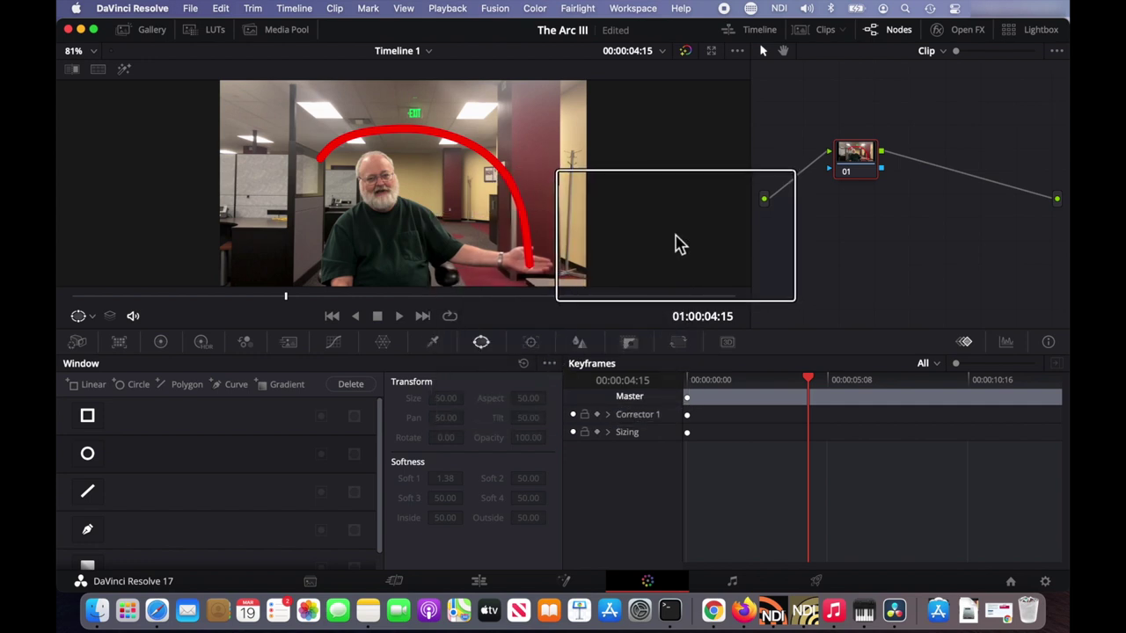
Bring up the node editor's context menu on empty space to reach Add Alpha Output.
{"action": "right_click", "coordinate": [859, 217]}
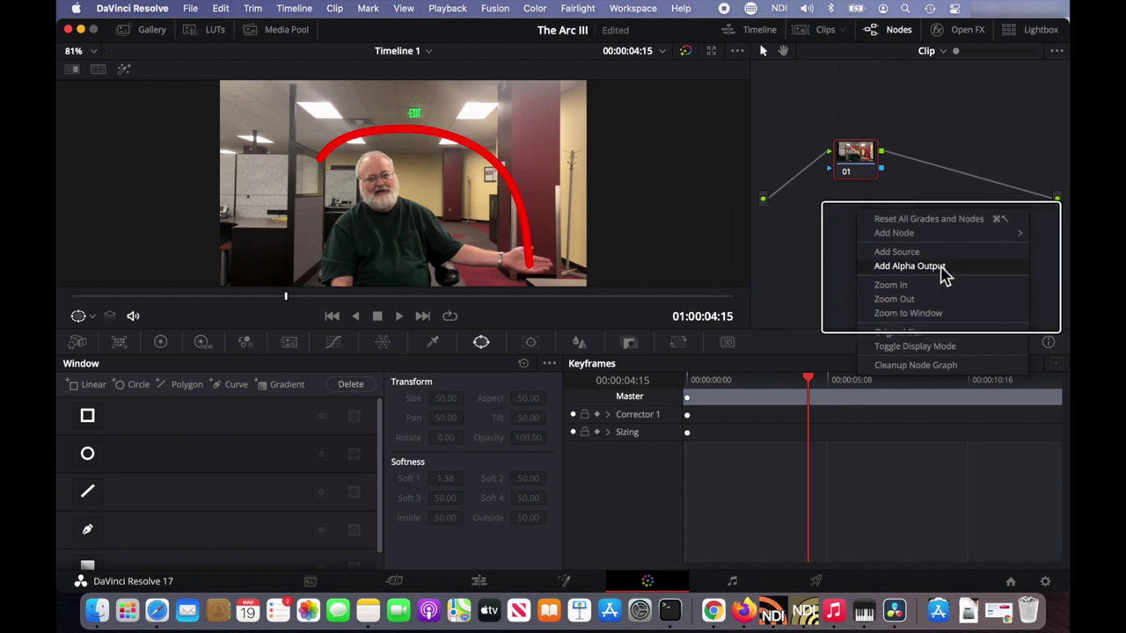
{"action": "right_click", "coordinate": [840, 256]}
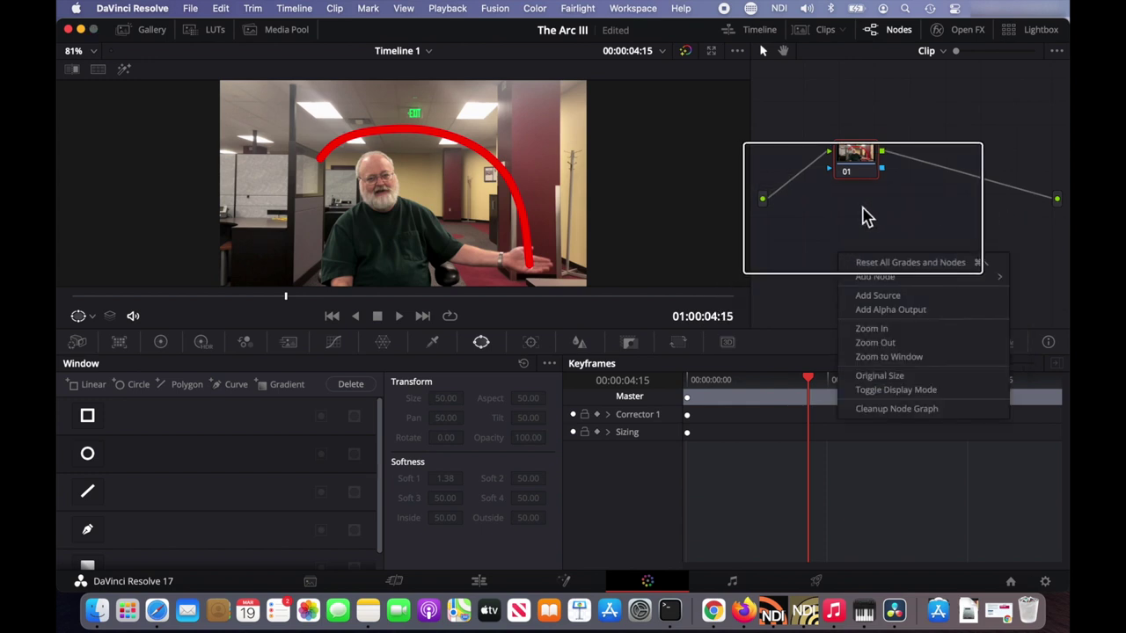
{"action": "right_click", "coordinate": [863, 214]}
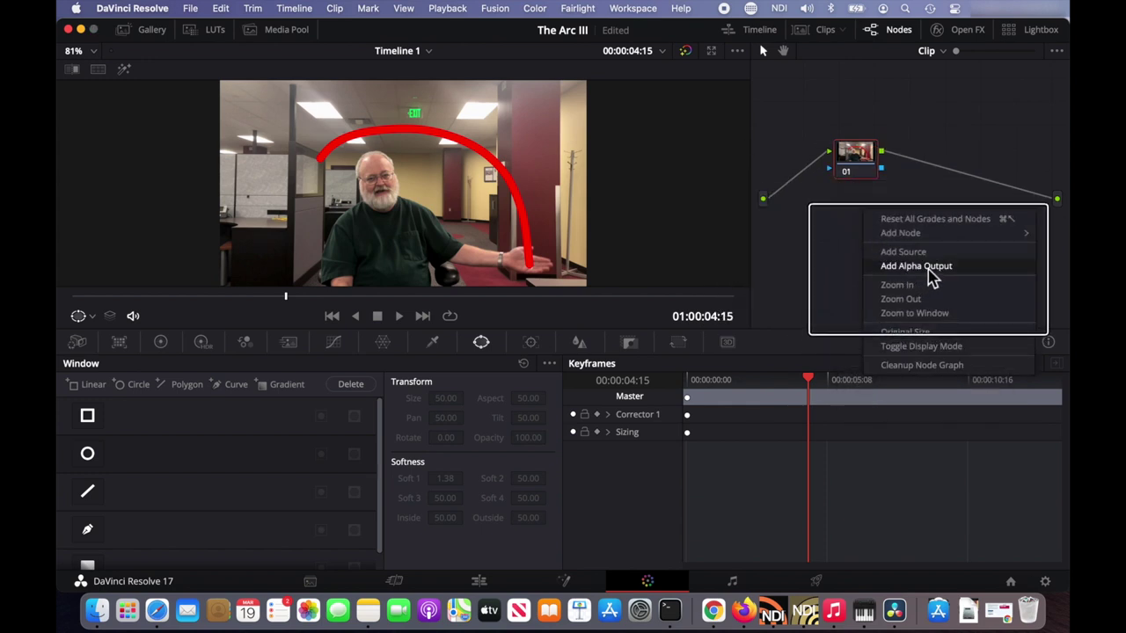
Add an alpha output to the right edge of the node graph.
{"action": "left_click", "coordinate": [930, 267]}
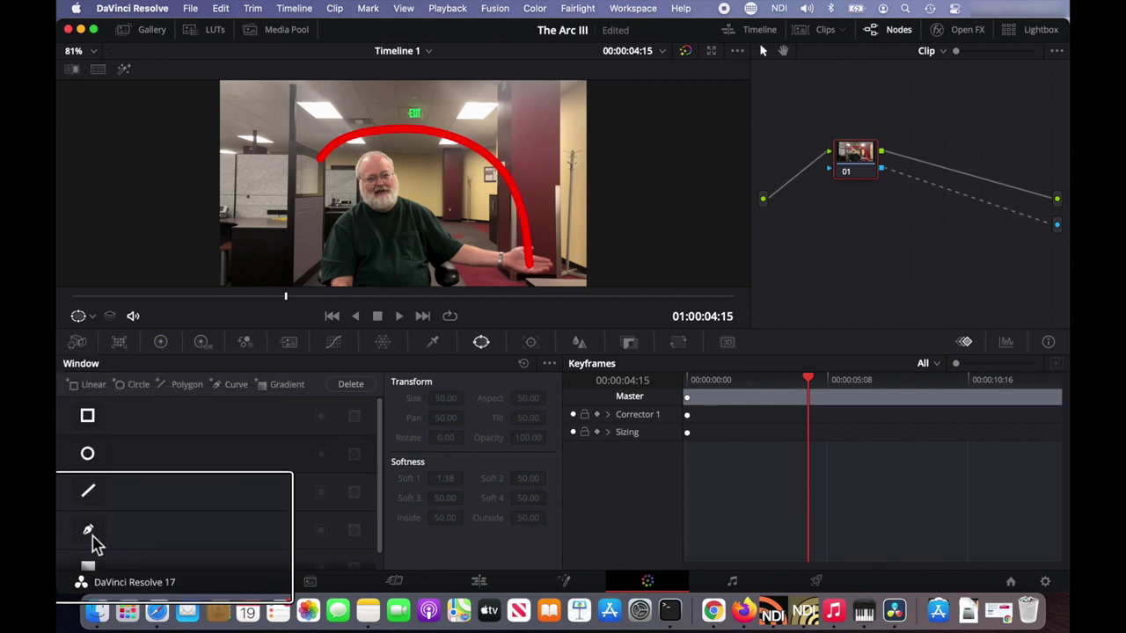
Draw a pen window from beside the hand through the frame's corners, closing at the man's chest.
{"action": "left_click", "coordinate": [89, 532]}
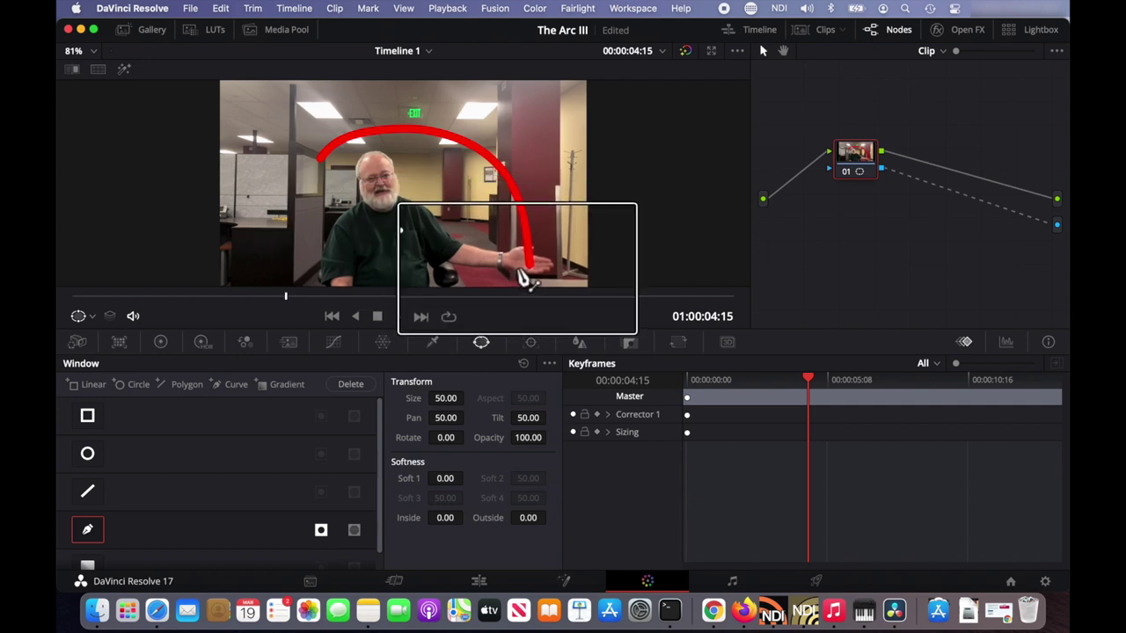
{"action": "left_click", "coordinate": [521, 273]}
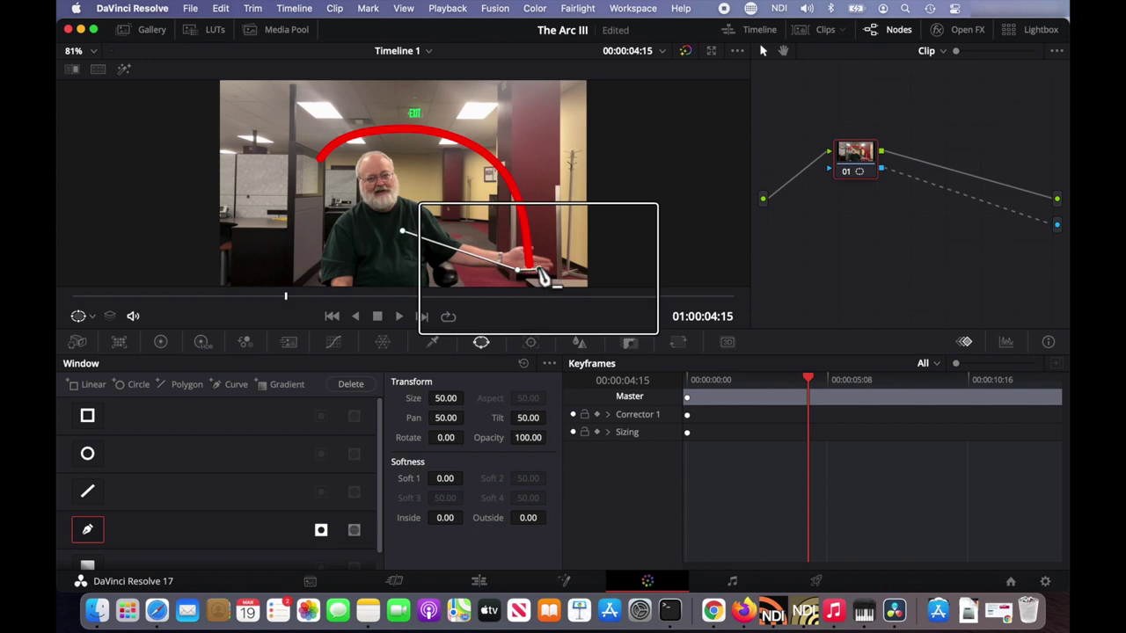
{"action": "left_click", "coordinate": [539, 269]}
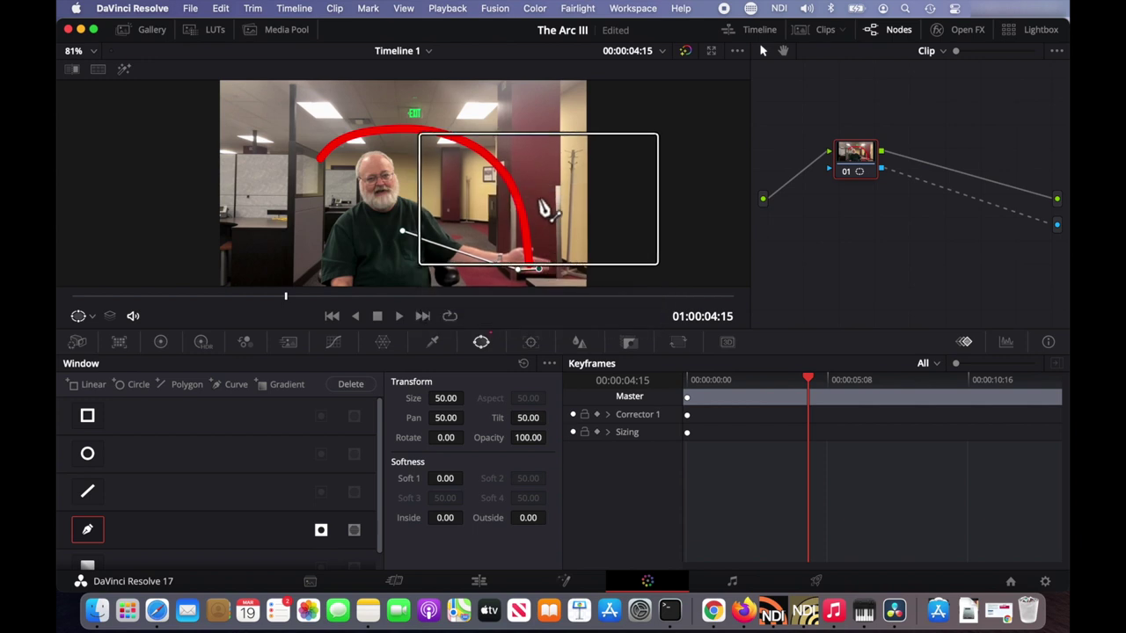
{"action": "left_click", "coordinate": [539, 89]}
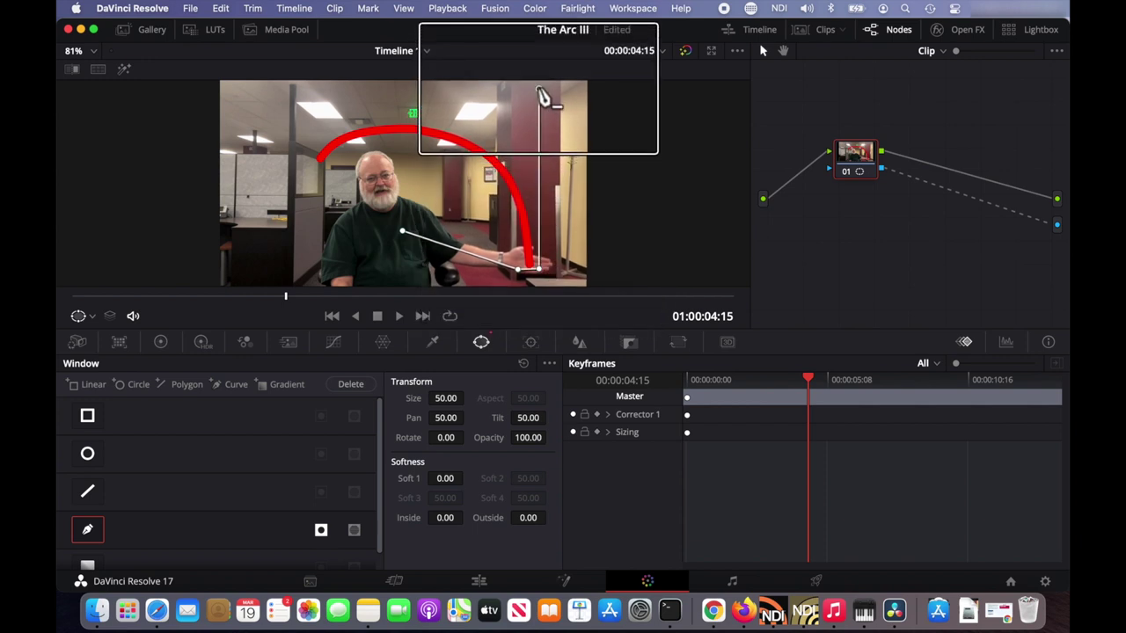
{"action": "left_click", "coordinate": [230, 91]}
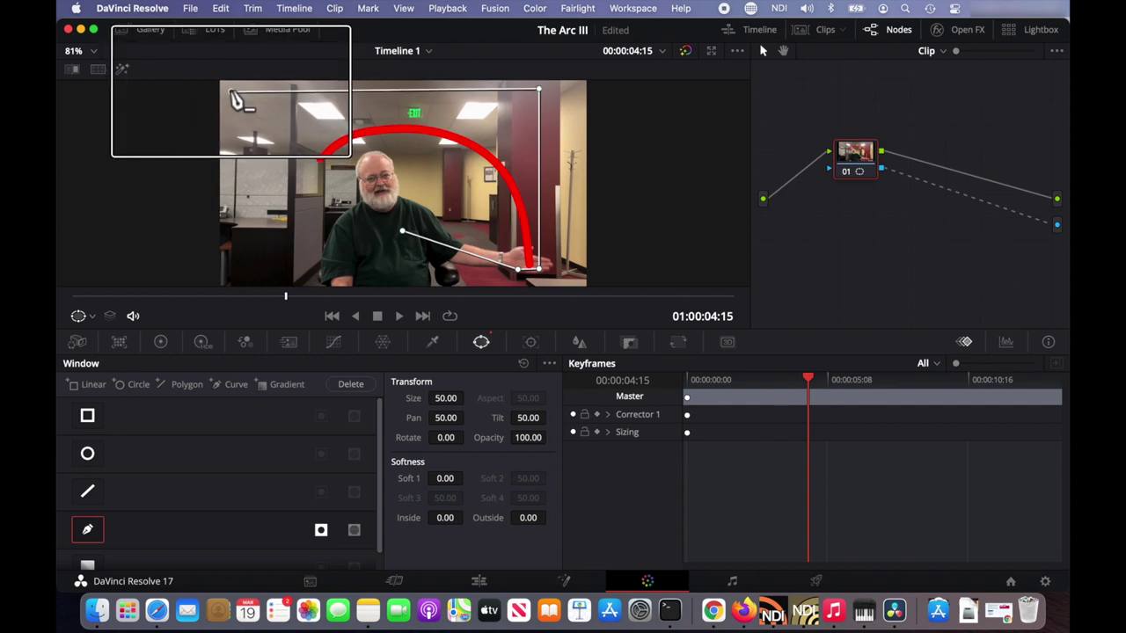
{"action": "left_click", "coordinate": [236, 268]}
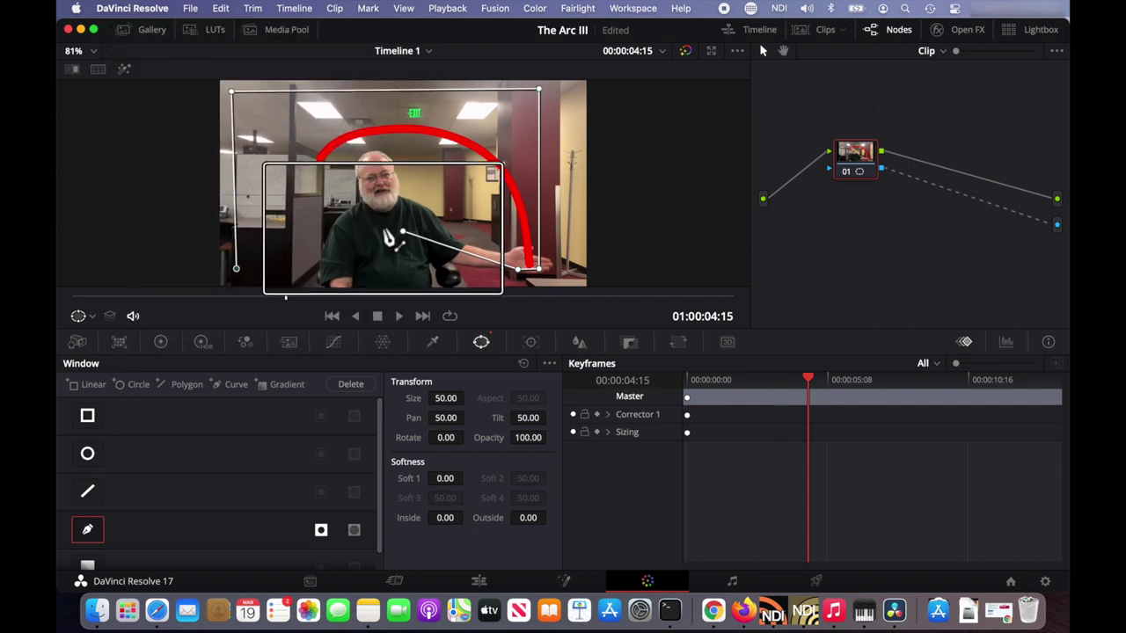
{"action": "left_click", "coordinate": [405, 234]}
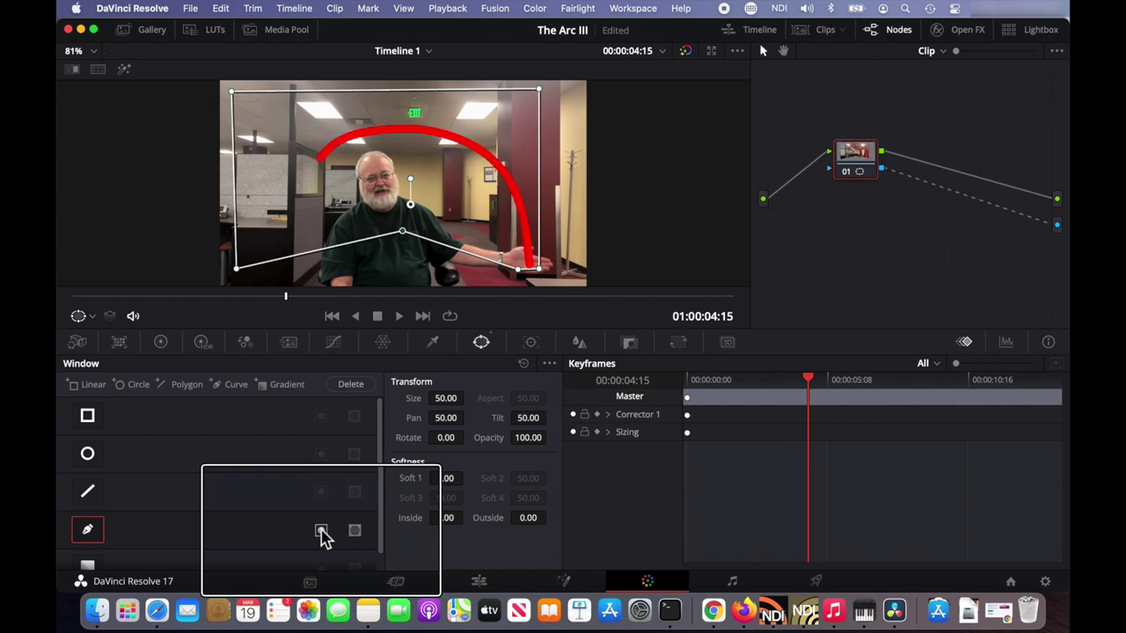
{"action": "left_click", "coordinate": [321, 532]}
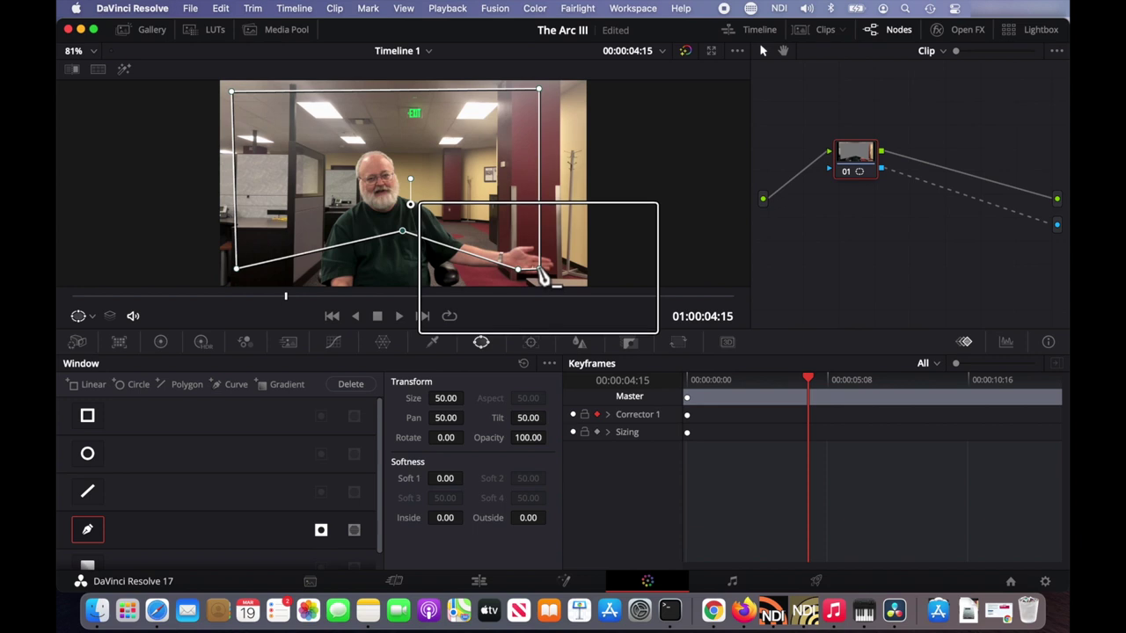
Keyframe the mask's hand point and add a new point beside the raised hand.
{"action": "left_click_drag", "start_coordinate": [541, 270], "coordinate": [542, 272]}
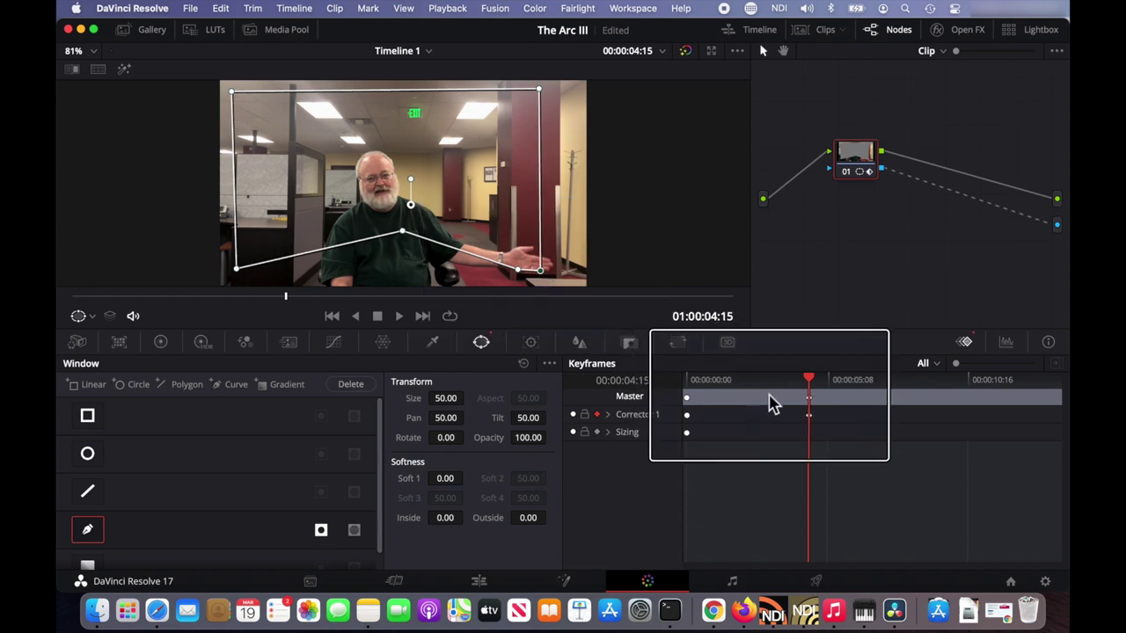
{"action": "mouse_move", "coordinate": [810, 384]}
{"action": "left_mouse_down"}
{"action": "mouse_move", "coordinate": [822, 380]}
{"action": "mouse_move", "coordinate": [810, 381]}
{"action": "left_mouse_up"}
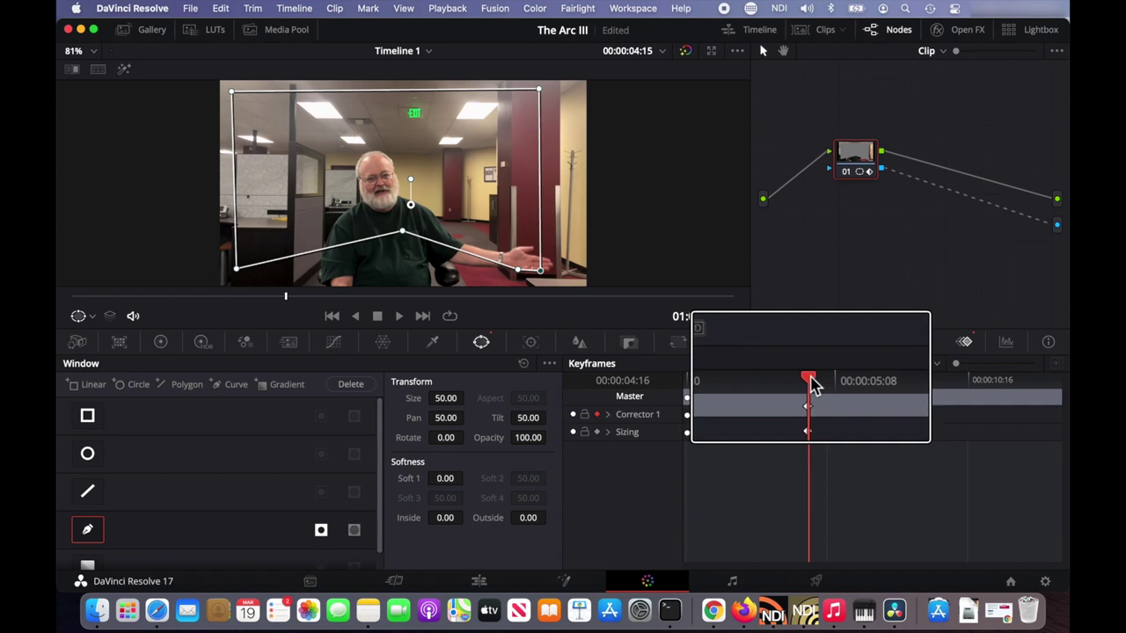
{"action": "left_click_drag", "start_coordinate": [810, 384], "coordinate": [821, 387]}
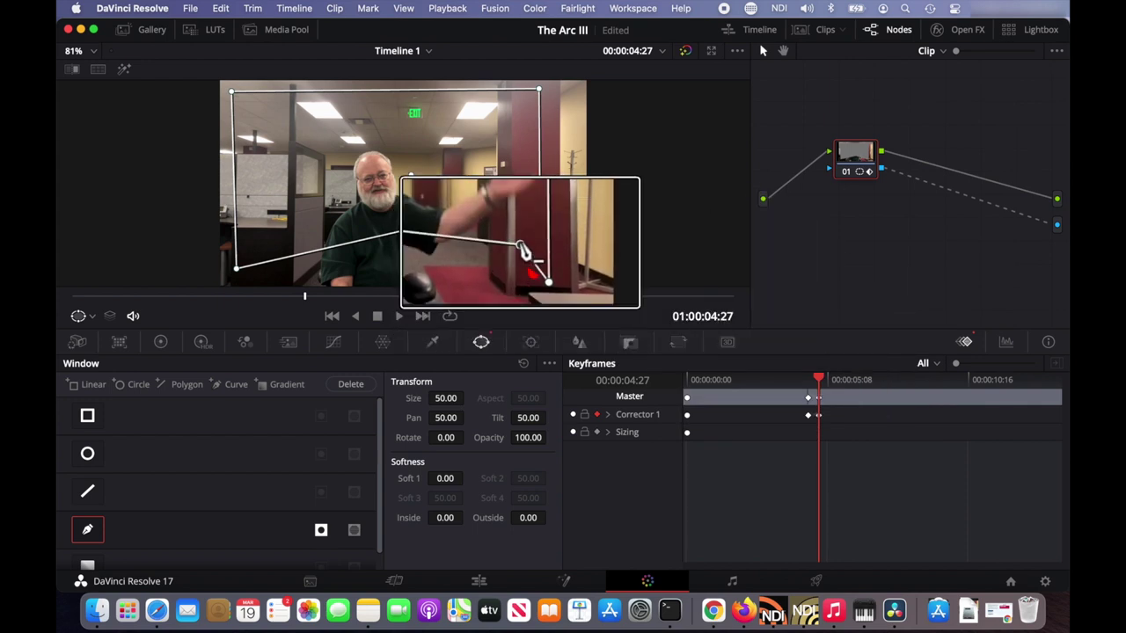
{"action": "left_click", "coordinate": [511, 217]}
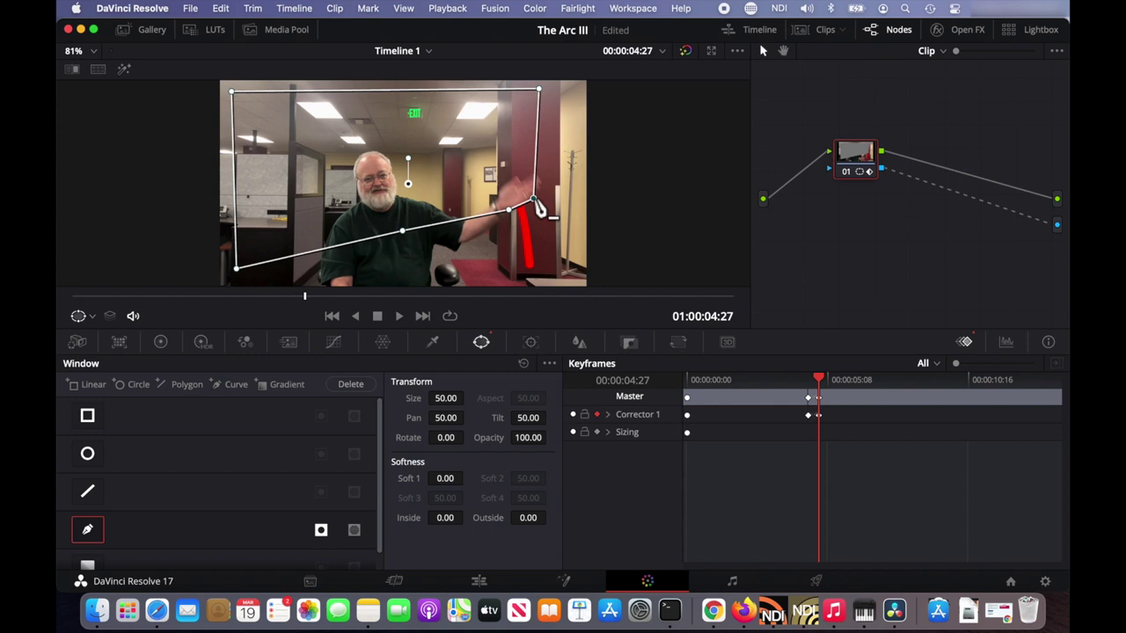
{"action": "left_click", "coordinate": [533, 200]}
{"action": "left_click_drag", "start_coordinate": [819, 381], "coordinate": [817, 385]}
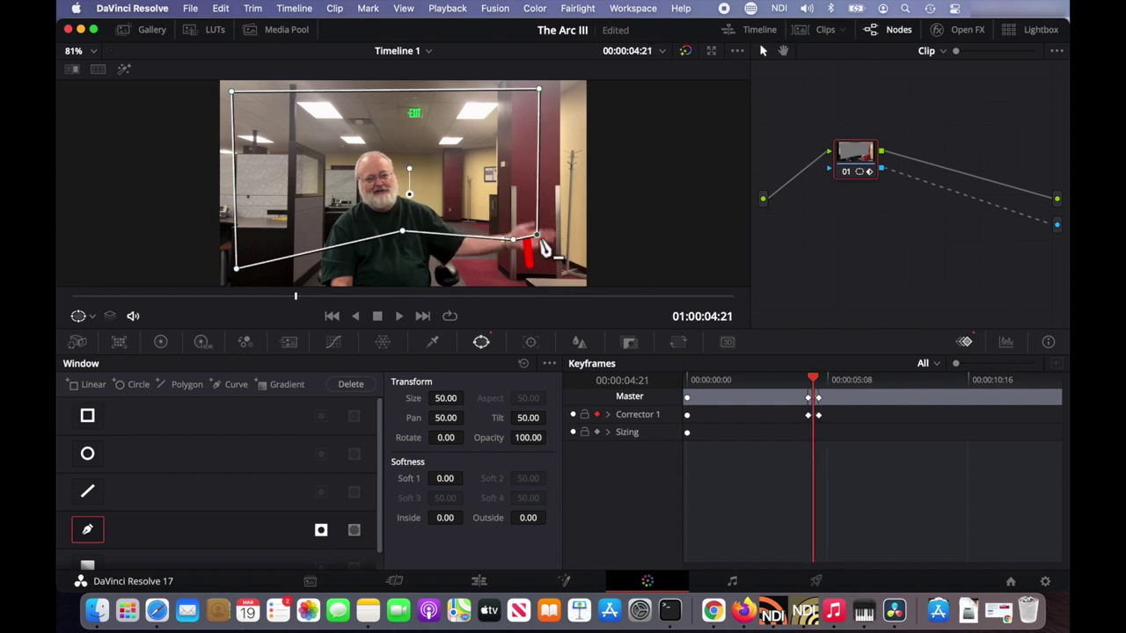
{"action": "left_click_drag", "start_coordinate": [537, 237], "coordinate": [516, 249]}
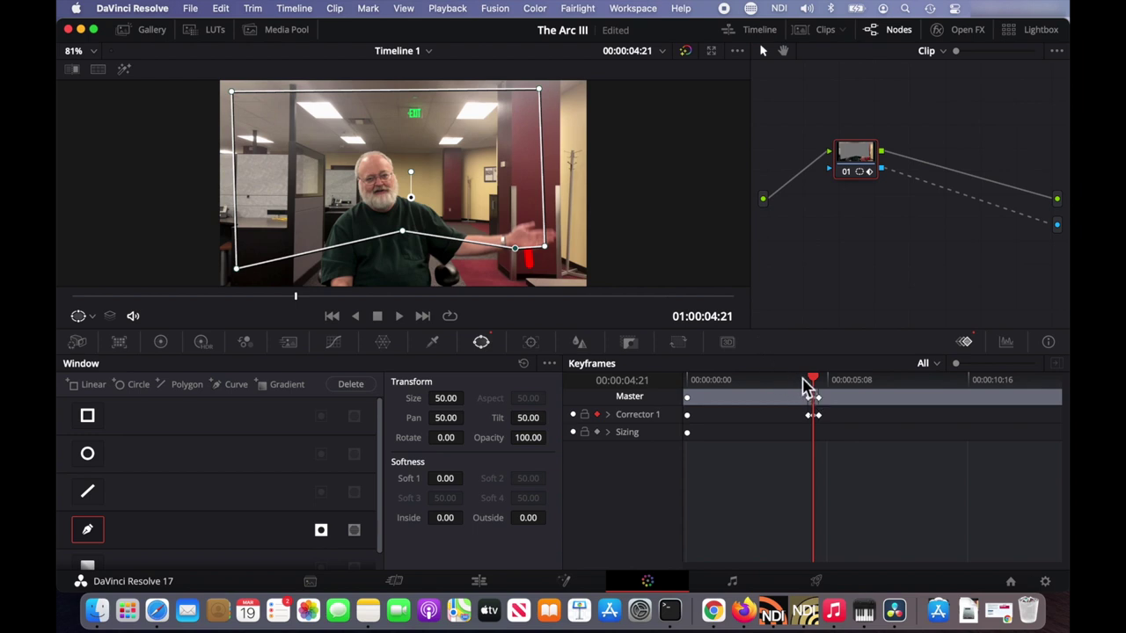
Pull the mask points up with the rising hand across frames up to 05:09.
{"action": "mouse_move", "coordinate": [810, 391]}
{"action": "left_mouse_down"}
{"action": "mouse_move", "coordinate": [824, 391]}
{"action": "mouse_move", "coordinate": [812, 389]}
{"action": "left_mouse_up"}
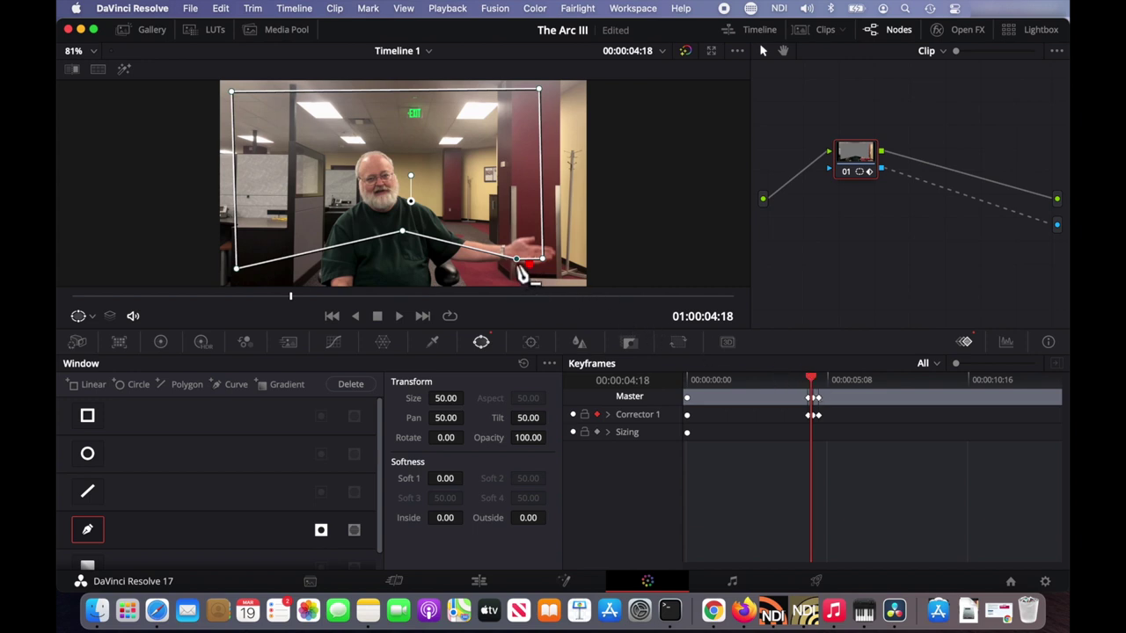
{"action": "left_click_drag", "start_coordinate": [520, 268], "coordinate": [545, 268]}
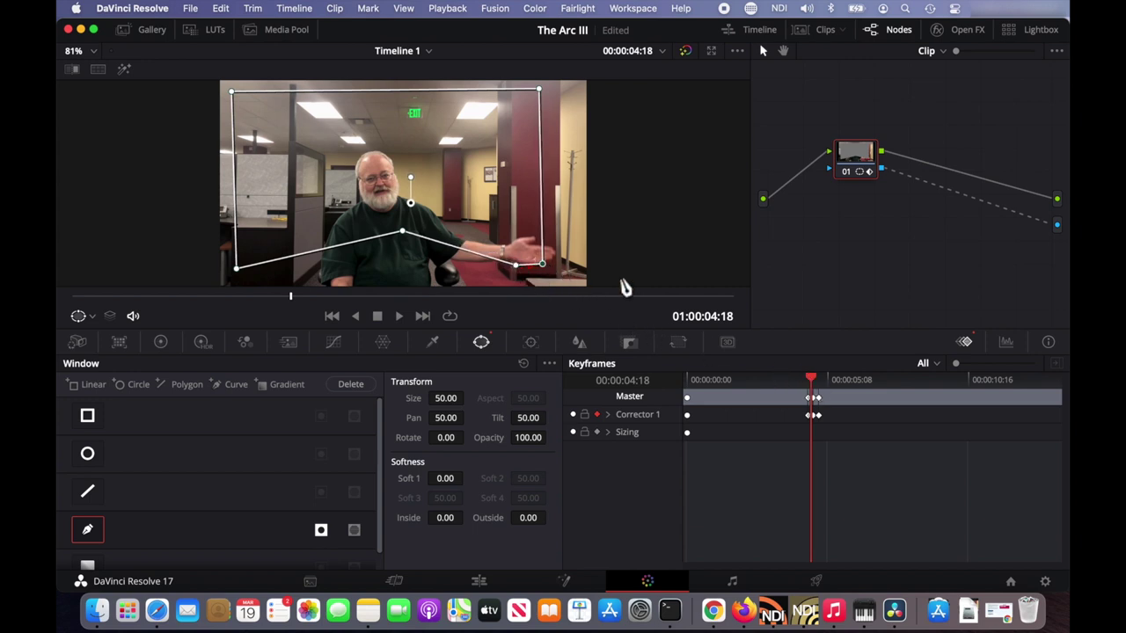
{"action": "left_click_drag", "start_coordinate": [810, 375], "coordinate": [833, 378]}
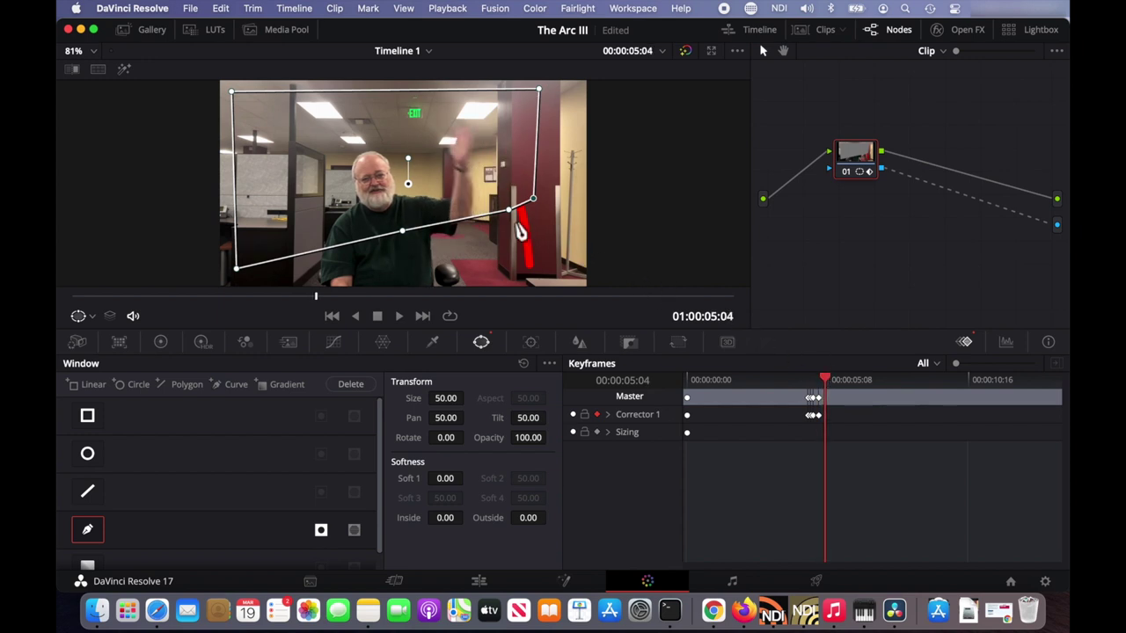
{"action": "left_click_drag", "start_coordinate": [514, 220], "coordinate": [469, 160]}
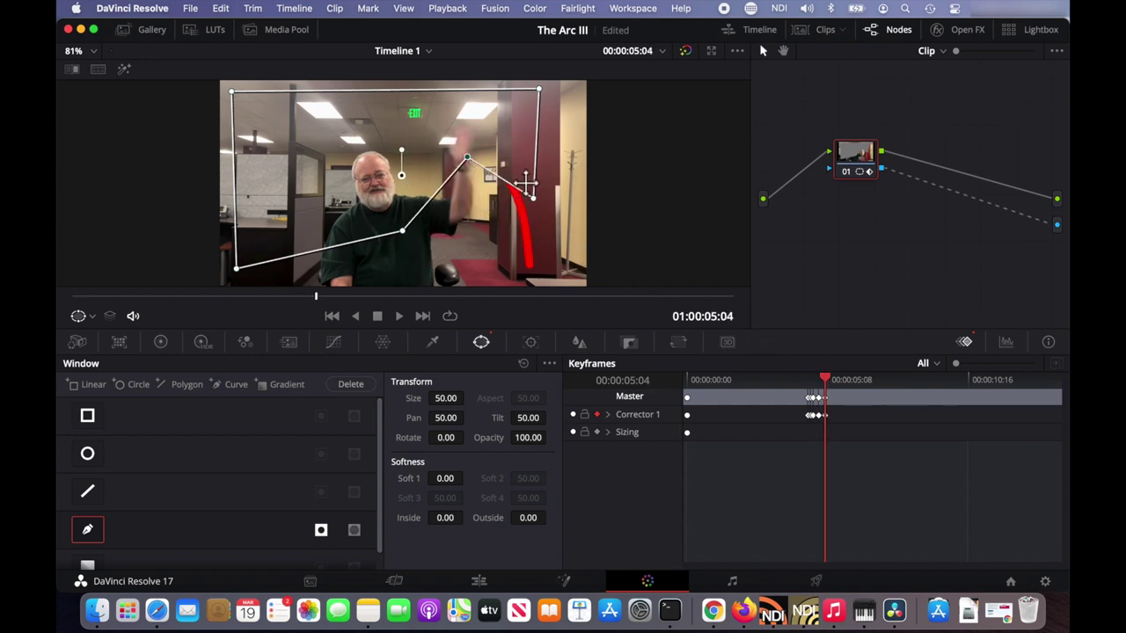
{"action": "left_click_drag", "start_coordinate": [534, 207], "coordinate": [477, 146]}
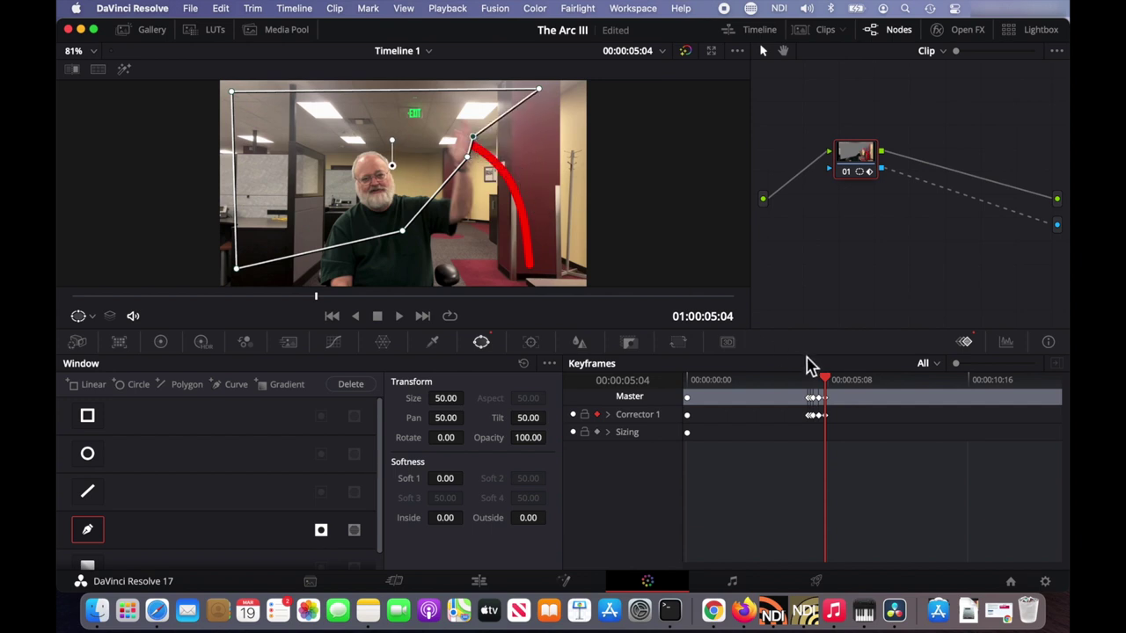
{"action": "left_click_drag", "start_coordinate": [825, 380], "coordinate": [830, 386]}
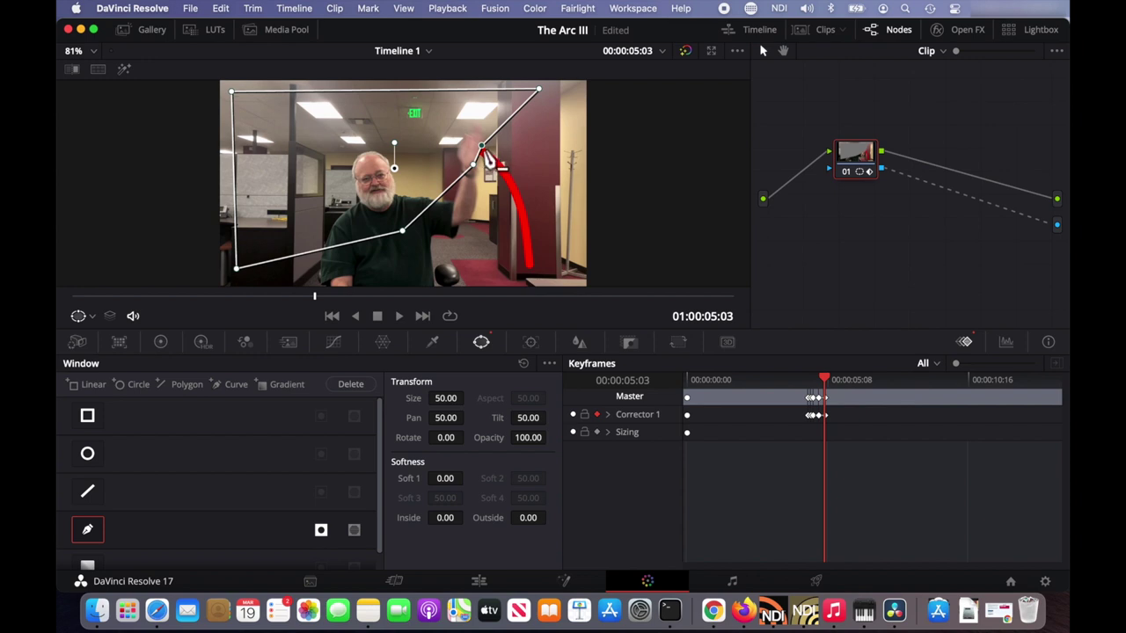
{"action": "left_click_drag", "start_coordinate": [483, 149], "coordinate": [487, 148]}
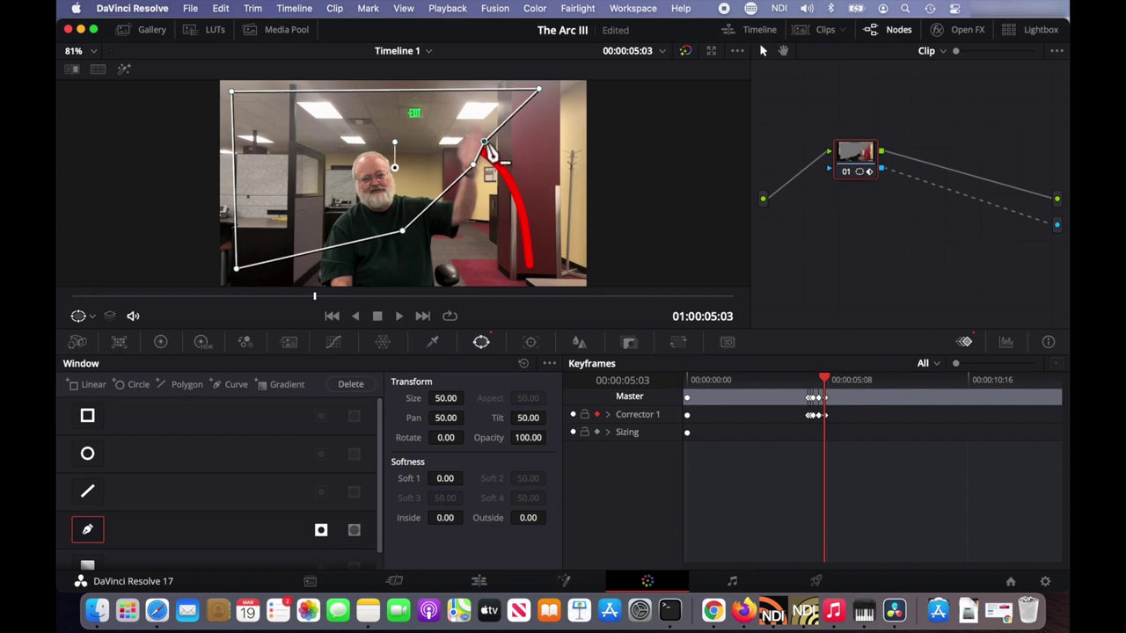
{"action": "left_click_drag", "start_coordinate": [826, 382], "coordinate": [828, 381]}
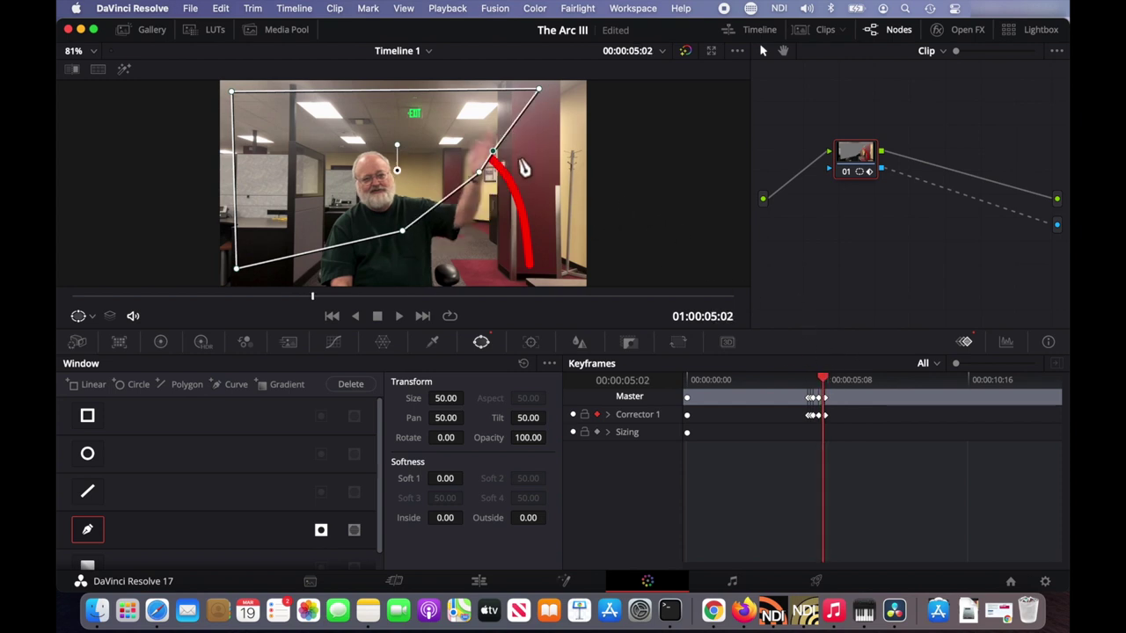
{"action": "left_click_drag", "start_coordinate": [492, 151], "coordinate": [494, 144]}
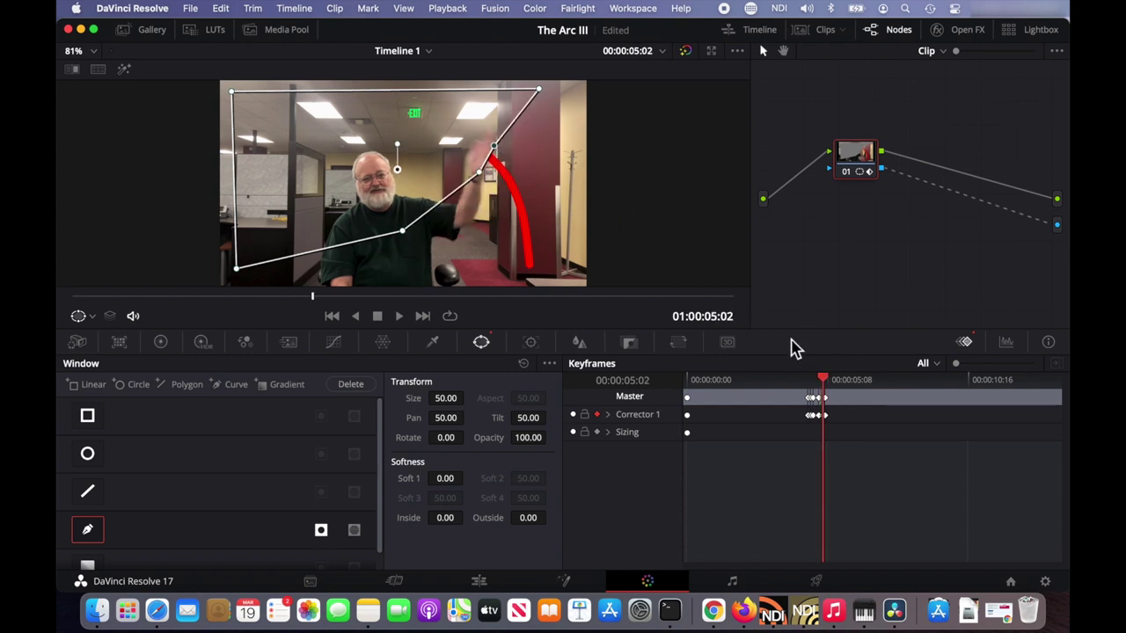
{"action": "left_click_drag", "start_coordinate": [824, 387], "coordinate": [835, 381]}
Keyframe the mask points leftward with the sweeping hand, moving the top-right corner across by 05:26.
{"action": "left_click_drag", "start_coordinate": [468, 158], "coordinate": [416, 121]}
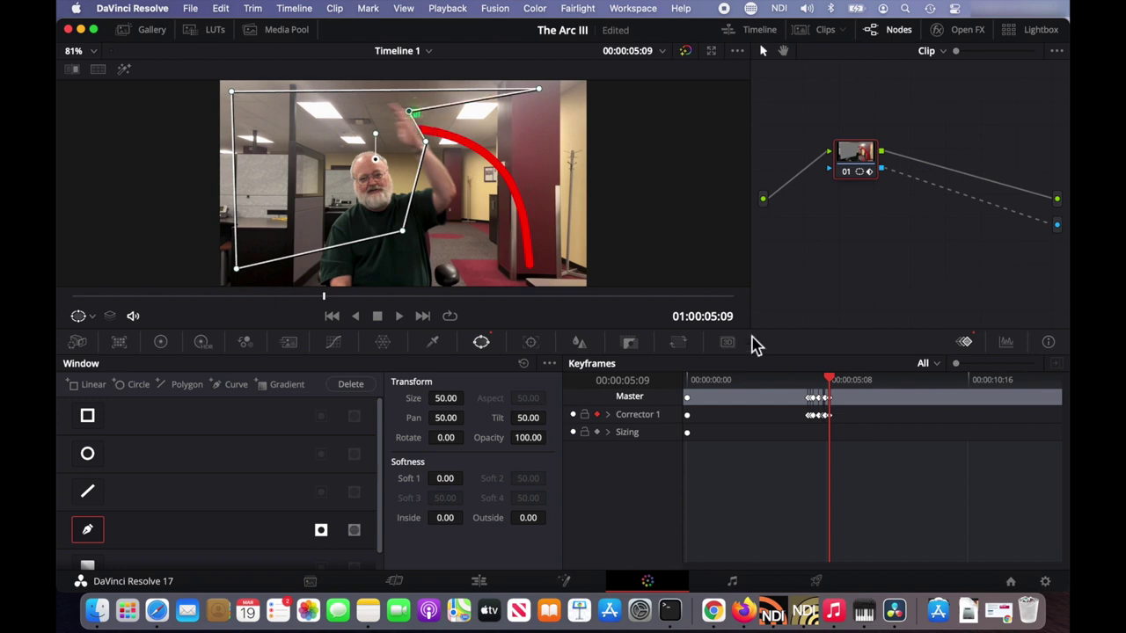
{"action": "left_click_drag", "start_coordinate": [833, 384], "coordinate": [833, 387]}
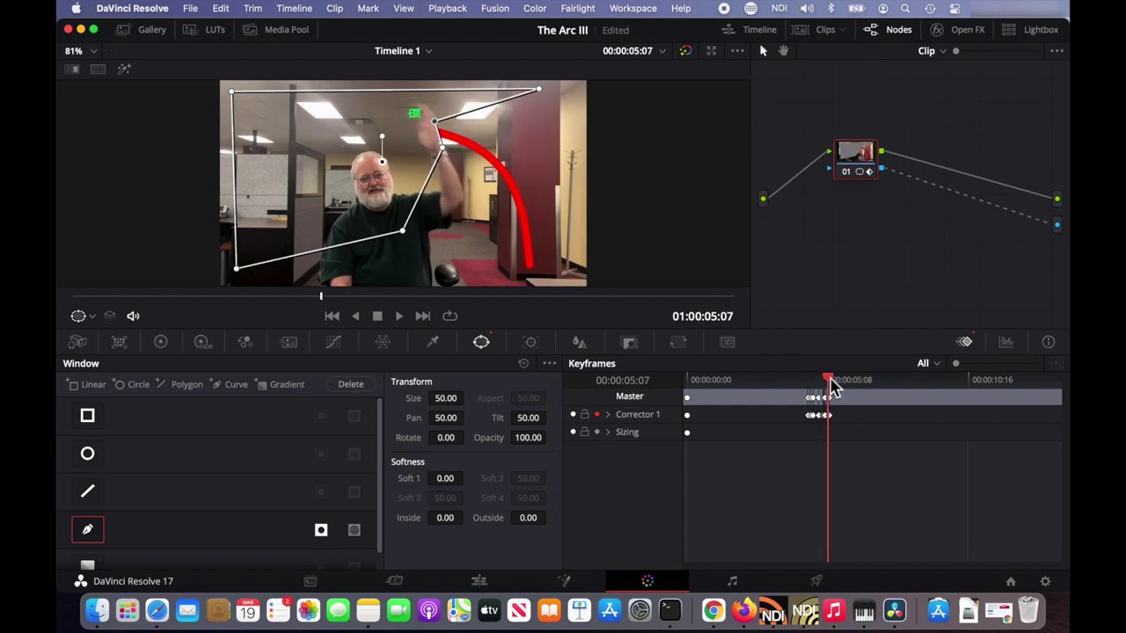
{"action": "left_click_drag", "start_coordinate": [834, 390], "coordinate": [837, 384]}
{"action": "left_click_drag", "start_coordinate": [427, 147], "coordinate": [351, 126]}
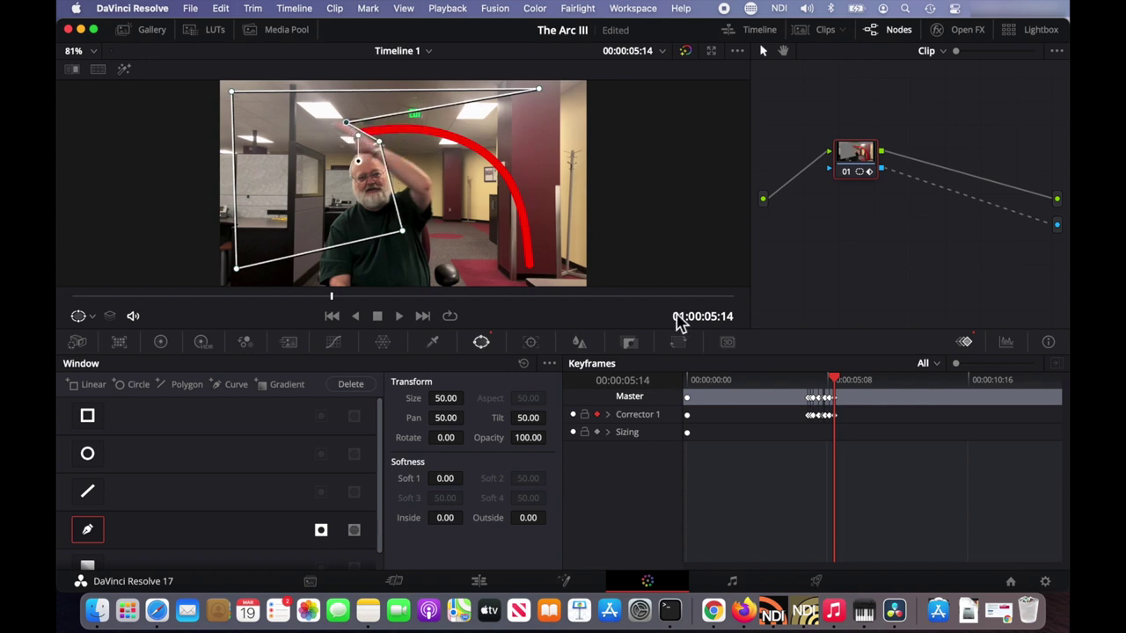
{"action": "key", "text": "Left"}
{"action": "key", "text": "Left"}
{"action": "key", "text": "Left"}
{"action": "key", "text": "Left"}
{"action": "key", "text": "Left"}
{"action": "key", "text": "Left"}
{"action": "key", "text": "Left"}
{"action": "key", "text": "Left"}
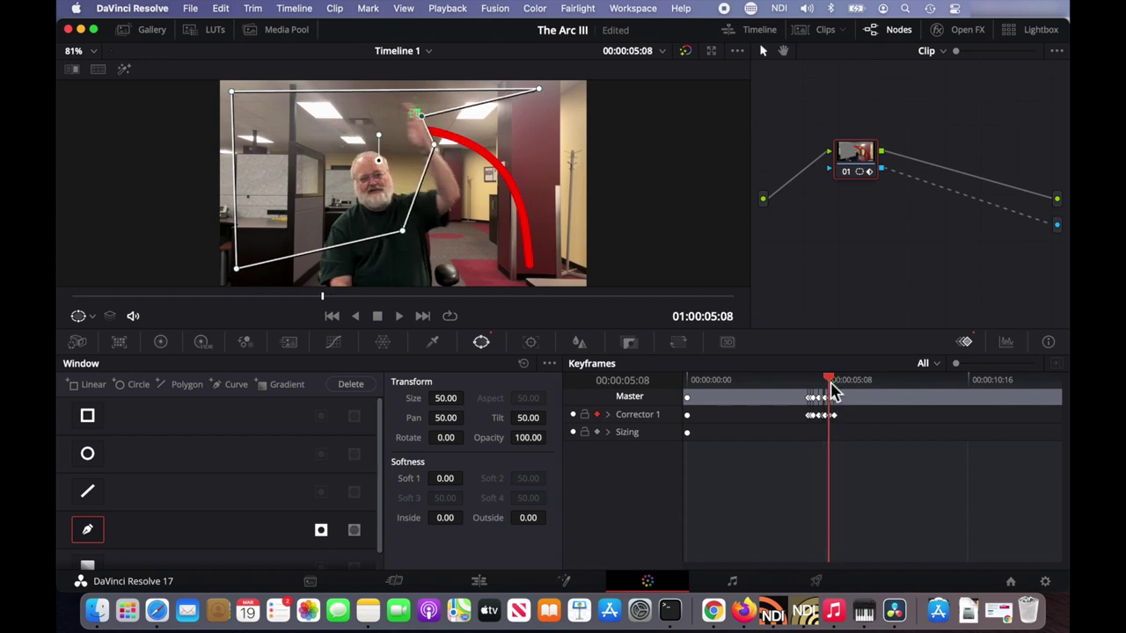
{"action": "left_click_drag", "start_coordinate": [833, 391], "coordinate": [846, 389]}
{"action": "left_click_drag", "start_coordinate": [380, 145], "coordinate": [325, 169]}
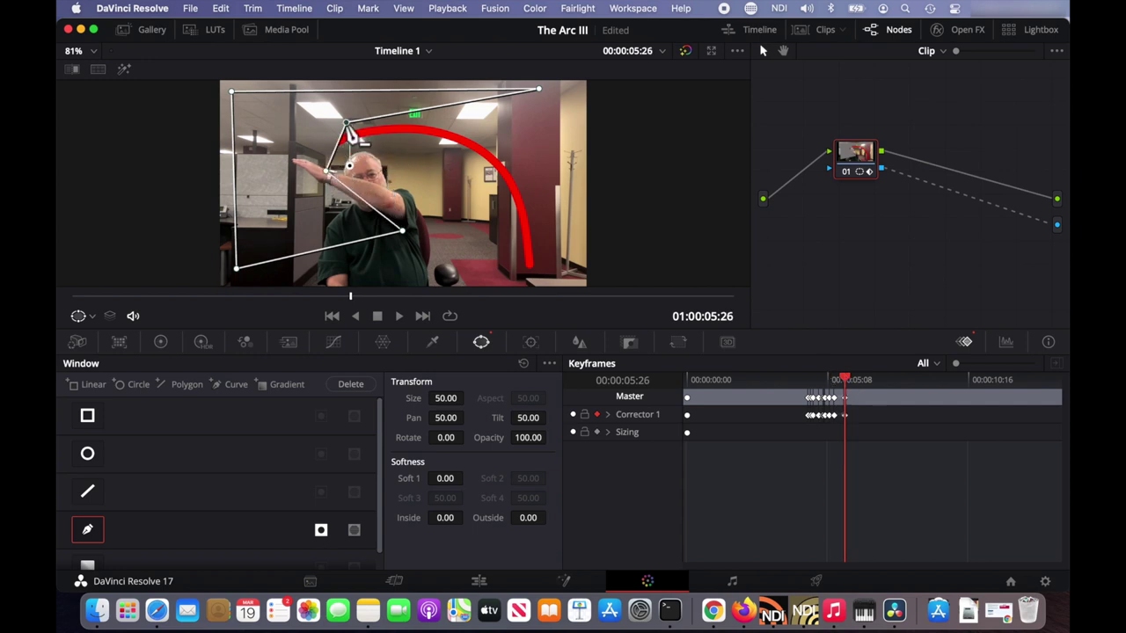
{"action": "left_click_drag", "start_coordinate": [347, 130], "coordinate": [333, 176]}
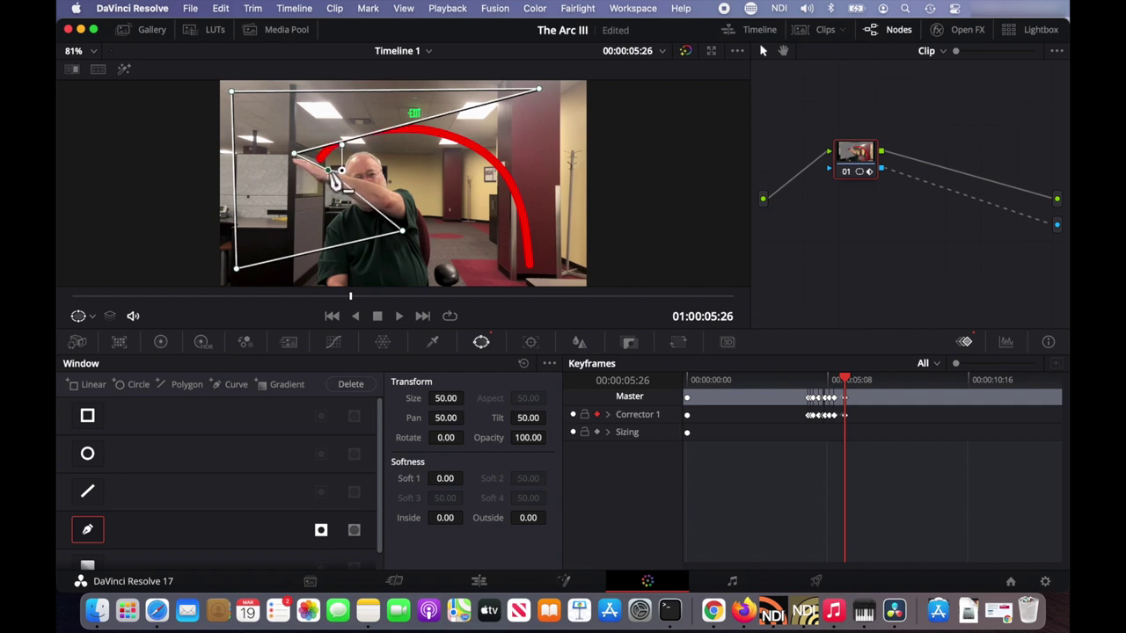
{"action": "left_click_drag", "start_coordinate": [539, 91], "coordinate": [275, 101]}
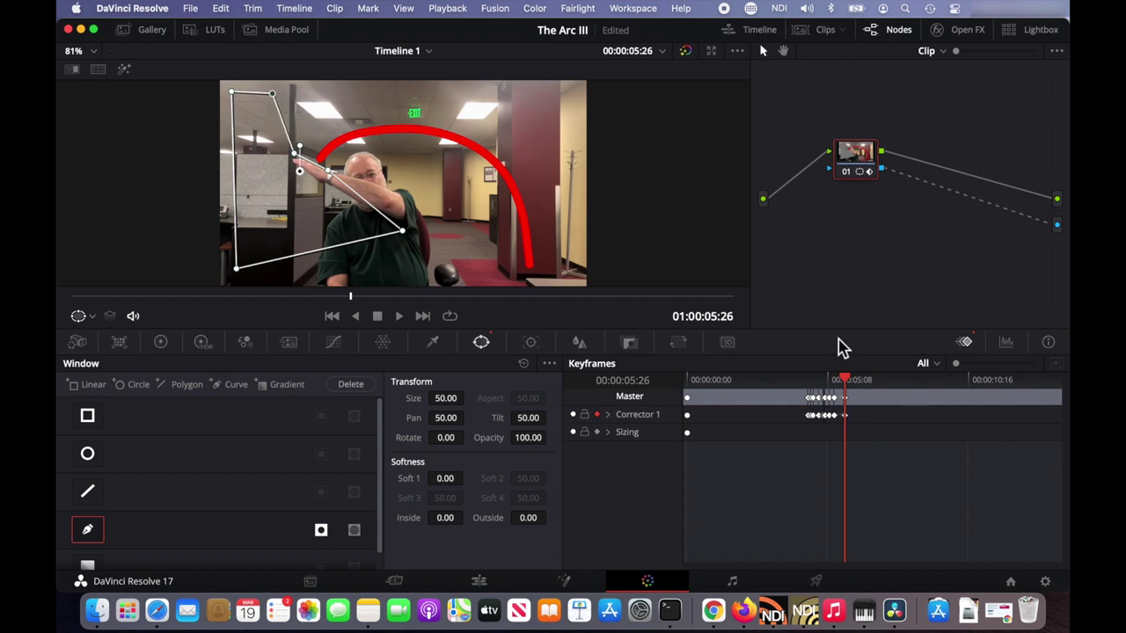
Fix the in-between keyframes around 05:16, shifting the mask point and top-right corner left.
{"action": "left_click_drag", "start_coordinate": [849, 390], "coordinate": [842, 387]}
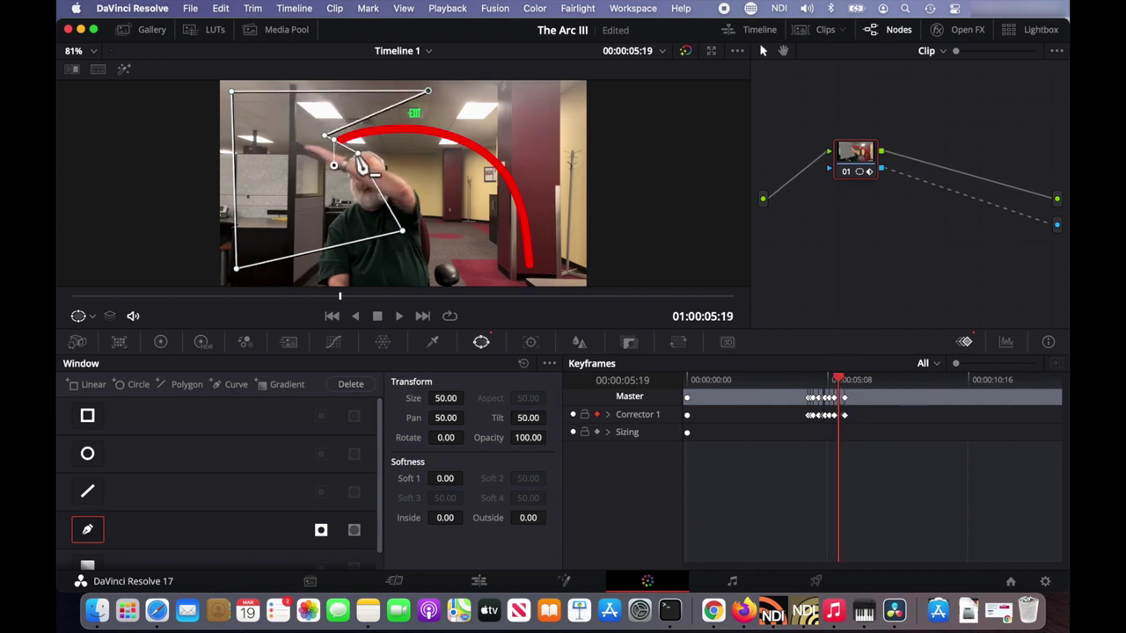
{"action": "left_click_drag", "start_coordinate": [358, 161], "coordinate": [349, 169]}
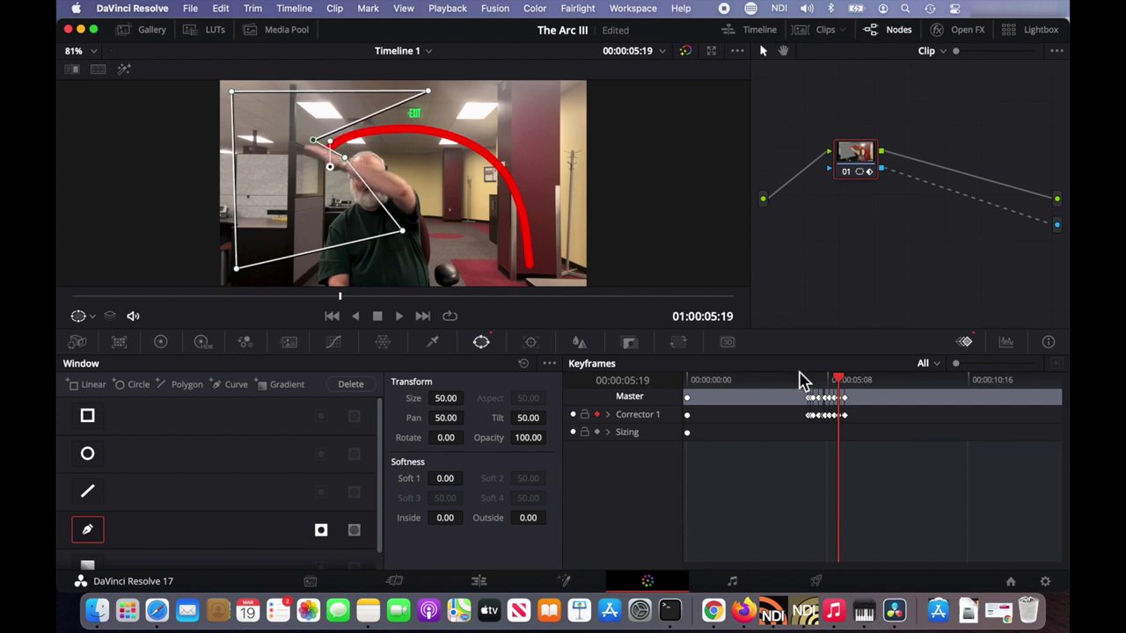
{"action": "left_click_drag", "start_coordinate": [843, 387], "coordinate": [841, 395]}
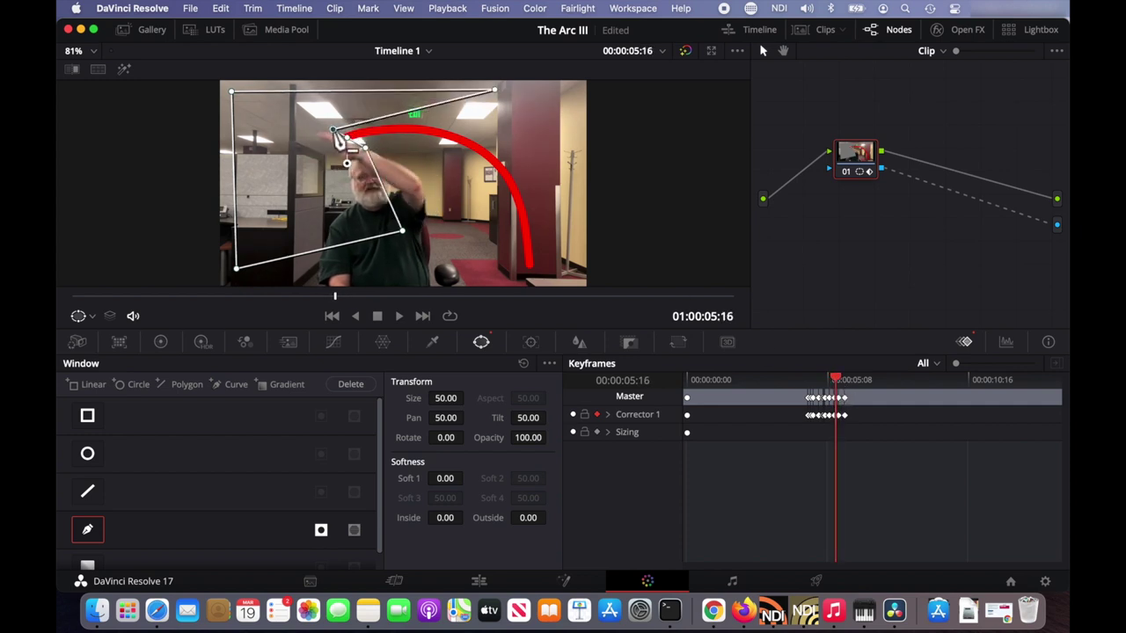
{"action": "left_click_drag", "start_coordinate": [495, 90], "coordinate": [307, 101]}
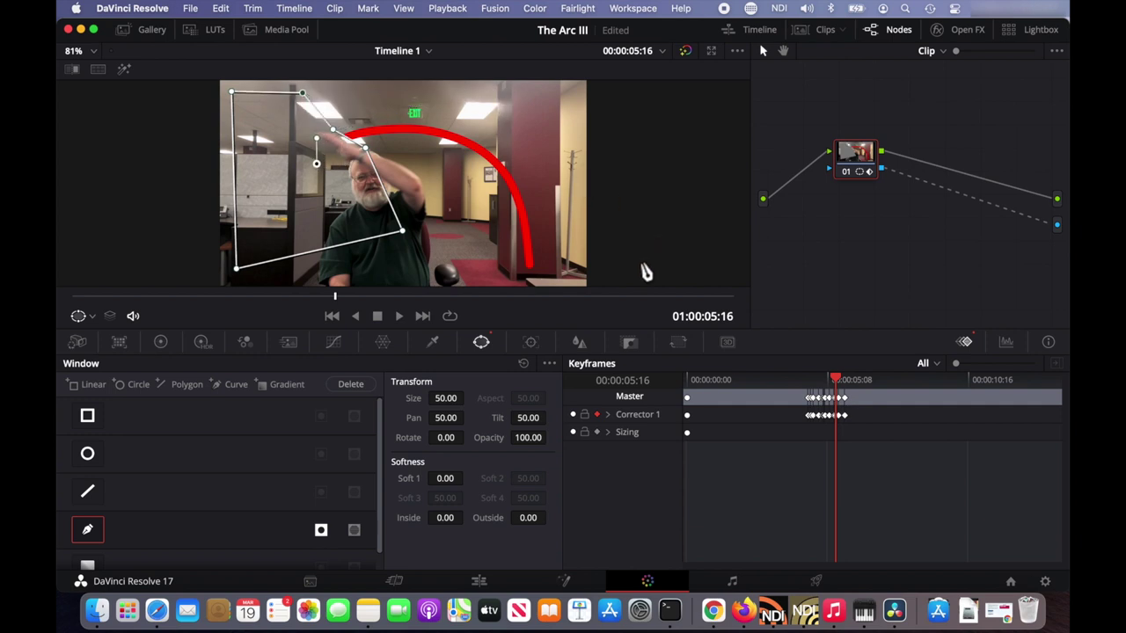
{"action": "left_click_drag", "start_coordinate": [839, 384], "coordinate": [855, 385]}
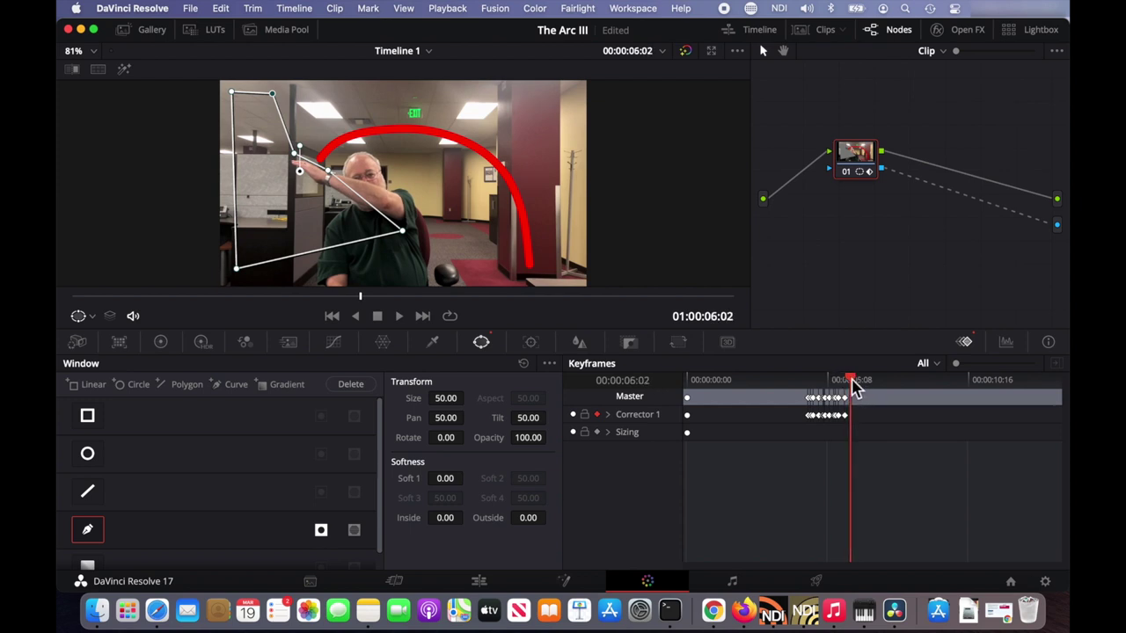
{"action": "mouse_move", "coordinate": [855, 384]}
{"action": "left_mouse_down"}
{"action": "mouse_move", "coordinate": [810, 379]}
{"action": "mouse_move", "coordinate": [864, 387]}
{"action": "mouse_move", "coordinate": [797, 378]}
{"action": "mouse_move", "coordinate": [867, 391]}
{"action": "left_mouse_up"}
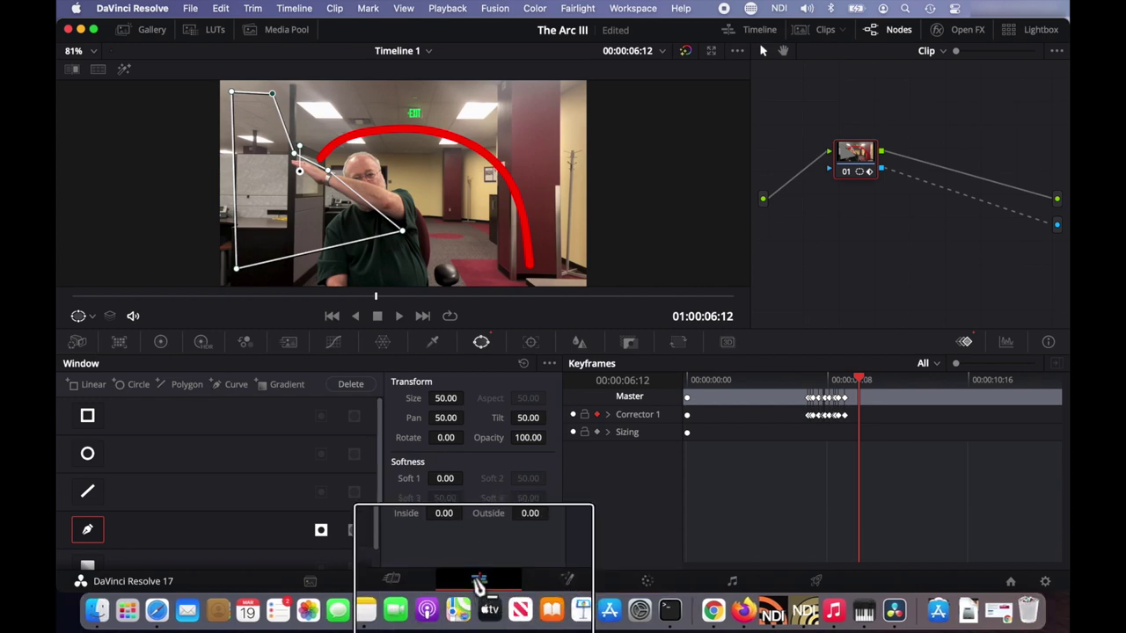
{"action": "left_click", "coordinate": [478, 582]}
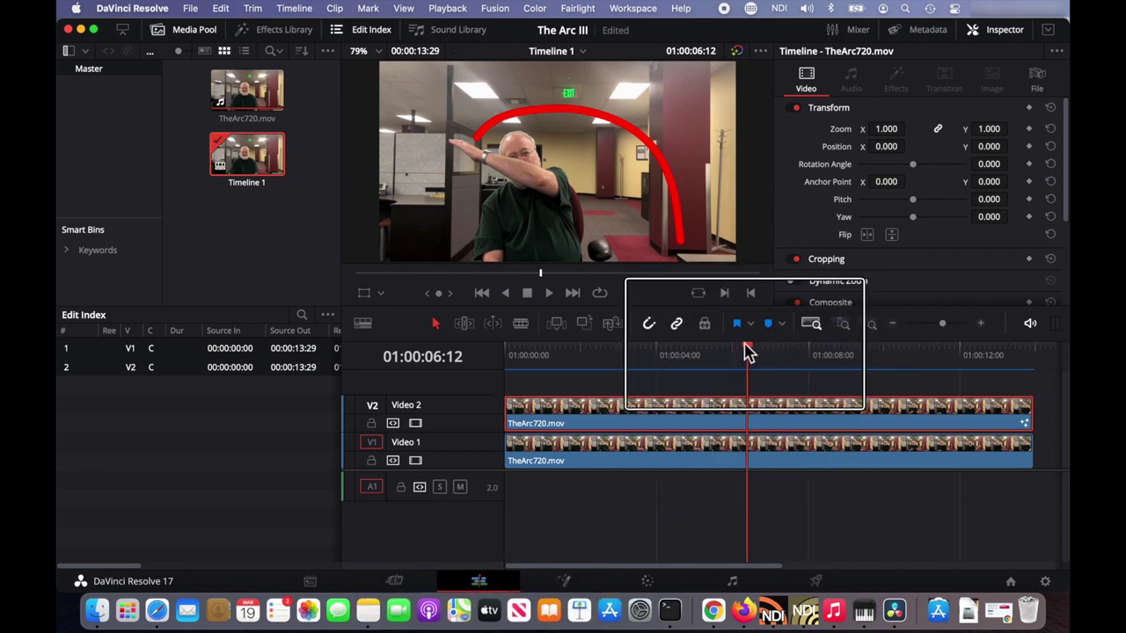
Scrub the timeline back and forth to preview the red arc trailing the hand.
{"action": "left_click_drag", "start_coordinate": [744, 344], "coordinate": [785, 358]}
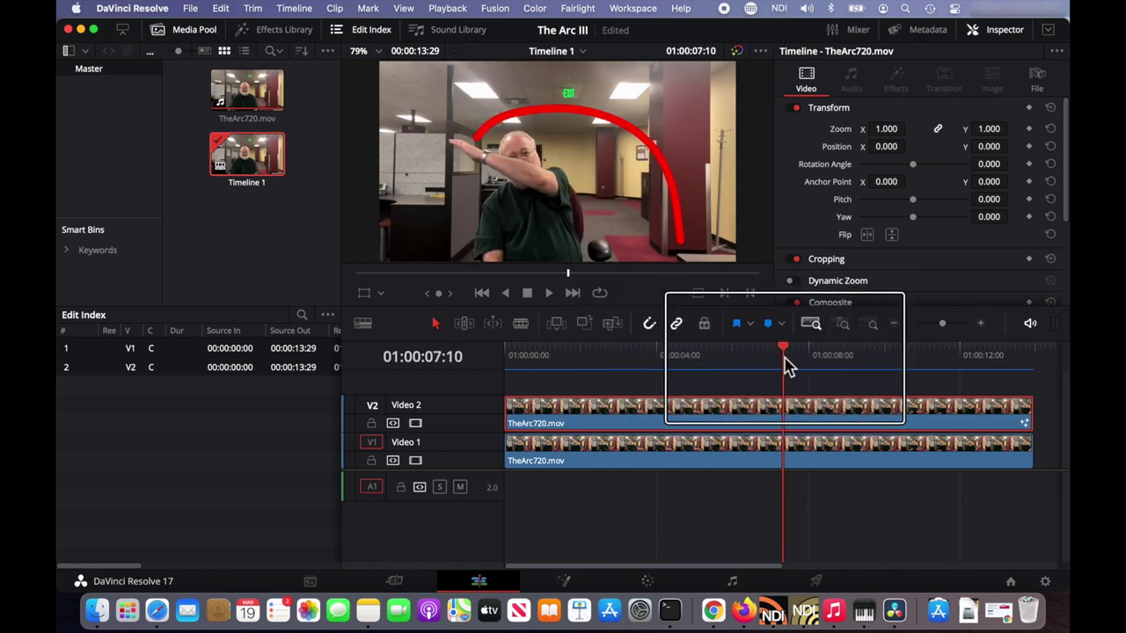
{"action": "left_click_drag", "start_coordinate": [787, 366], "coordinate": [743, 372]}
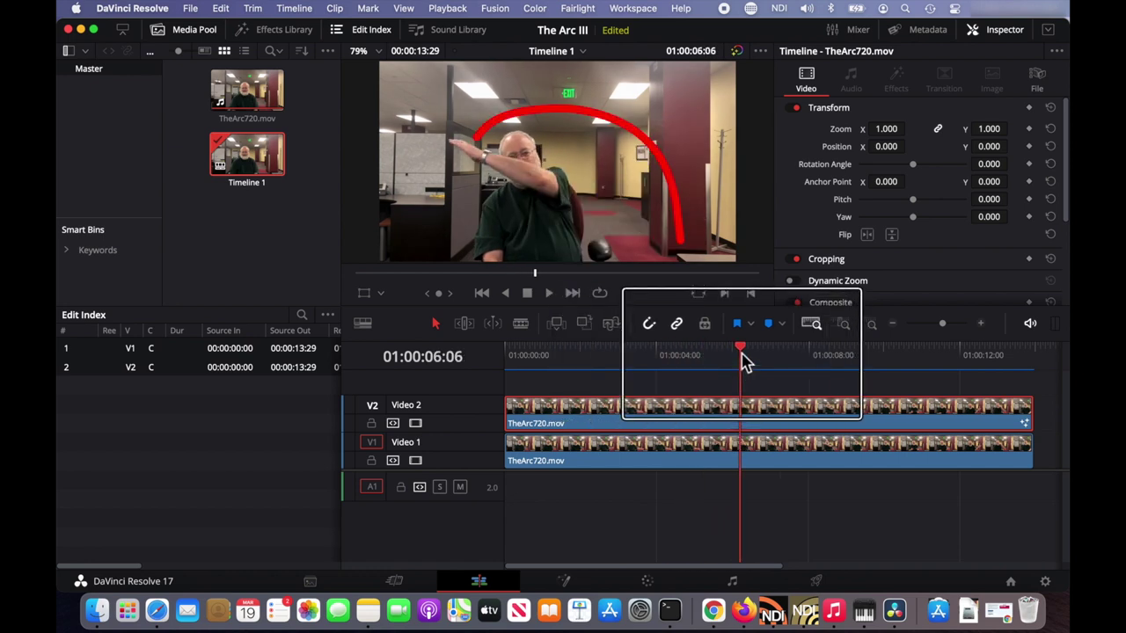